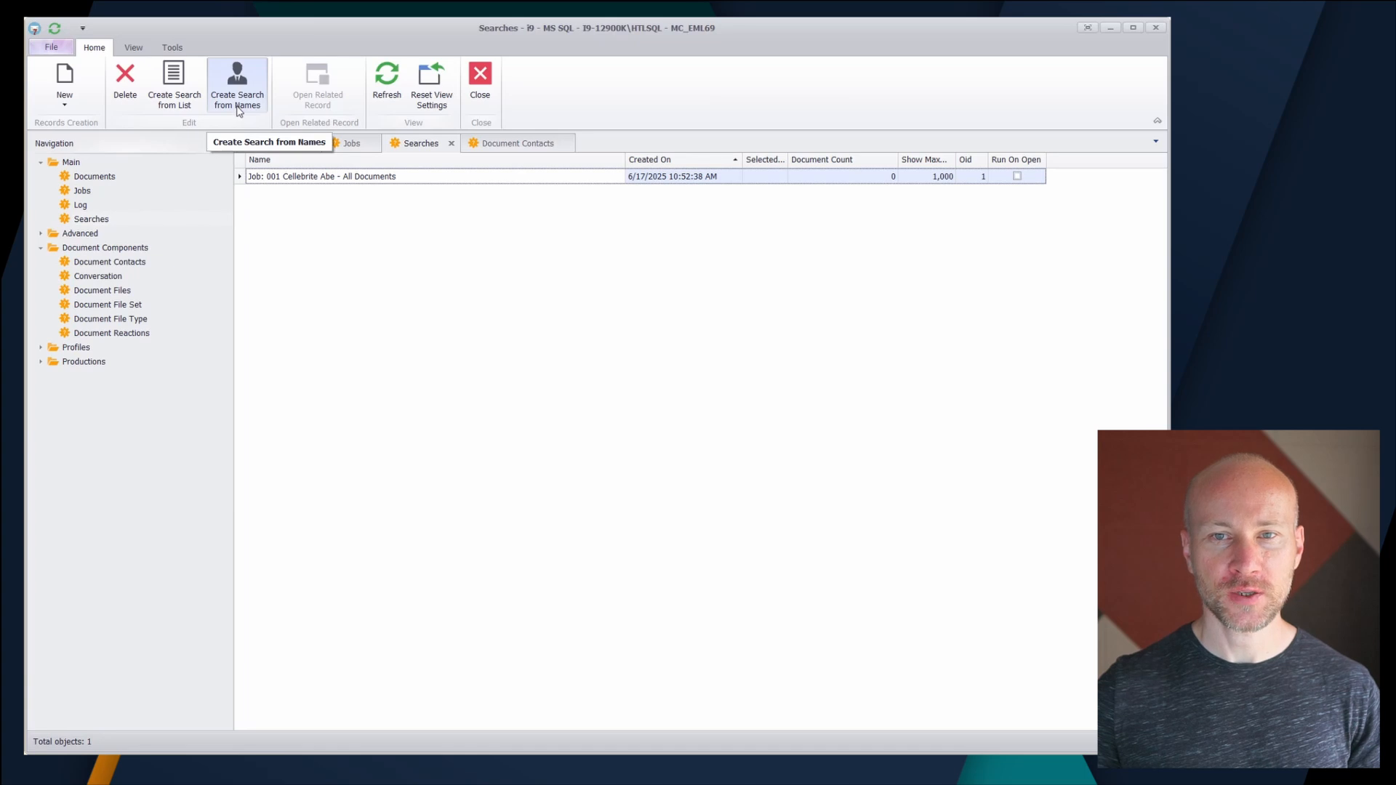
# - Start a search created from names and select four consecutive contacts among the names beginning with A, from the third A entry with an ID onward
pyautogui.click(237, 109)
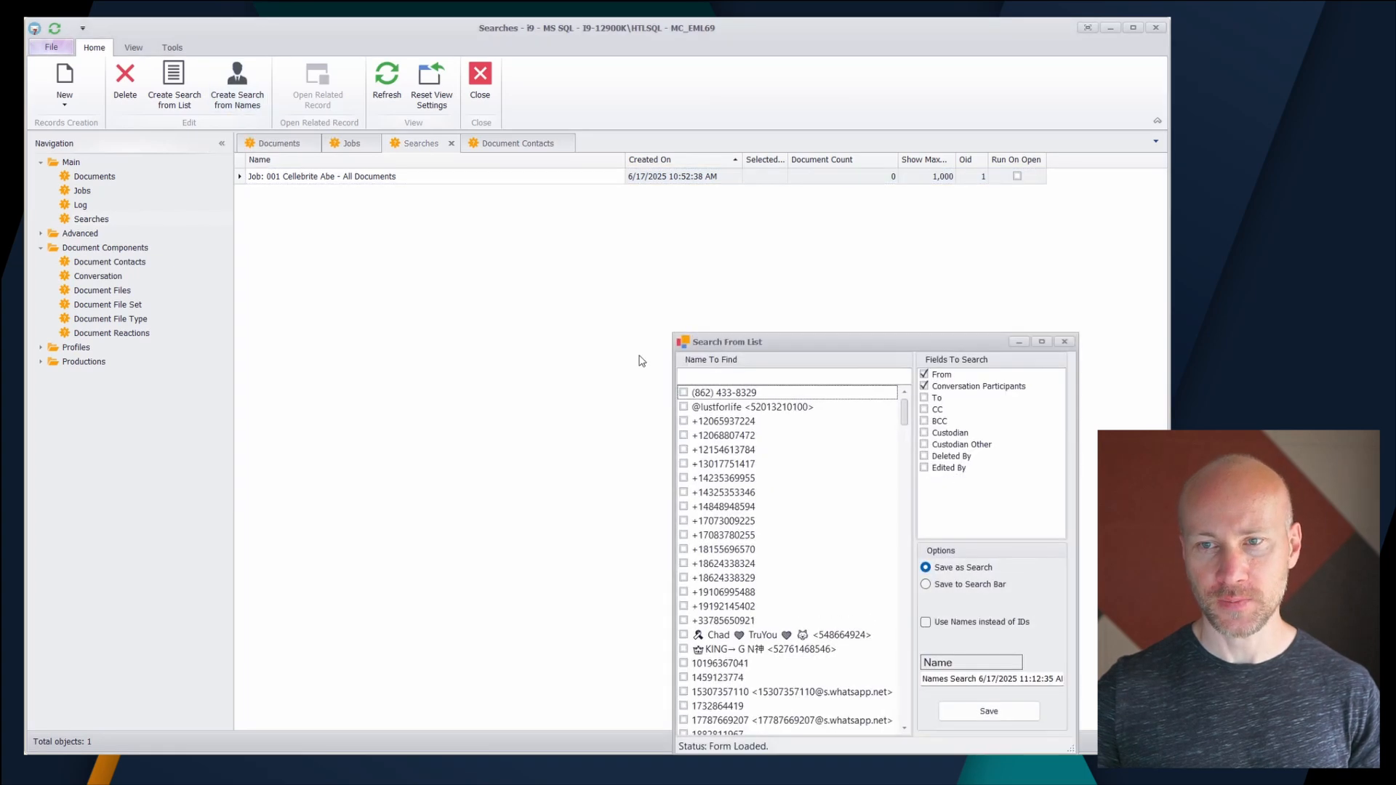
pyautogui.moveTo(730, 347); pyautogui.dragTo(466, 126)
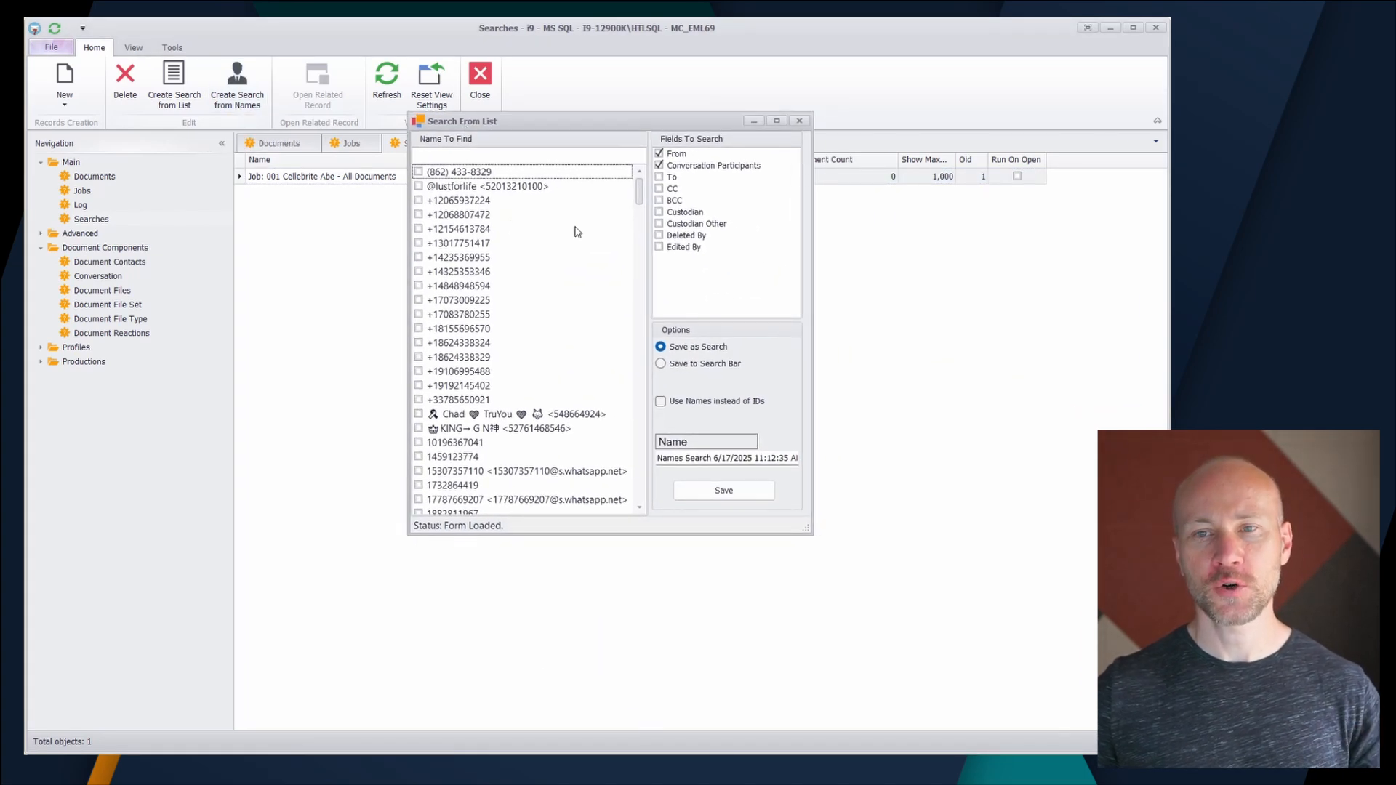
pyautogui.moveTo(638, 199); pyautogui.dragTo(660, 343)
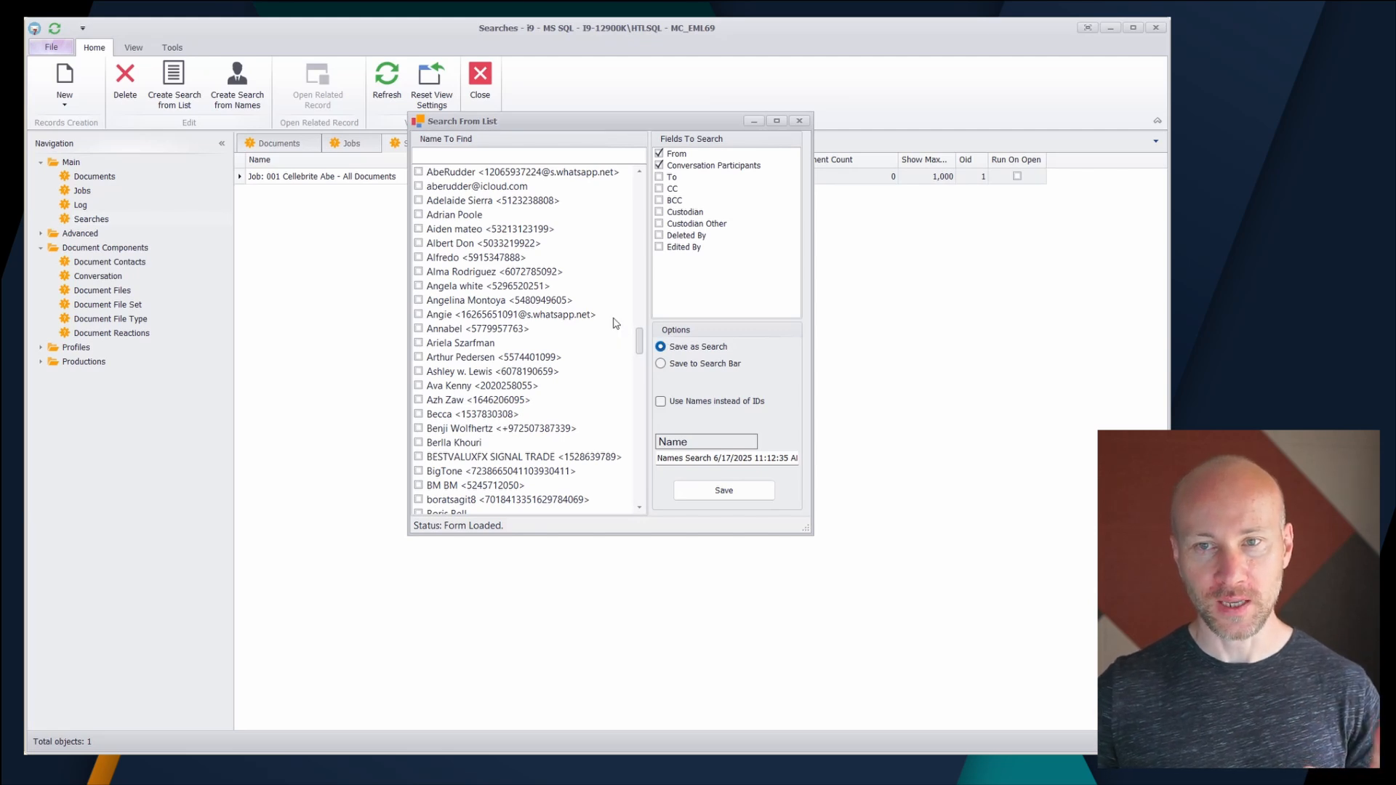
pyautogui.click(418, 229)
pyautogui.click(418, 243)
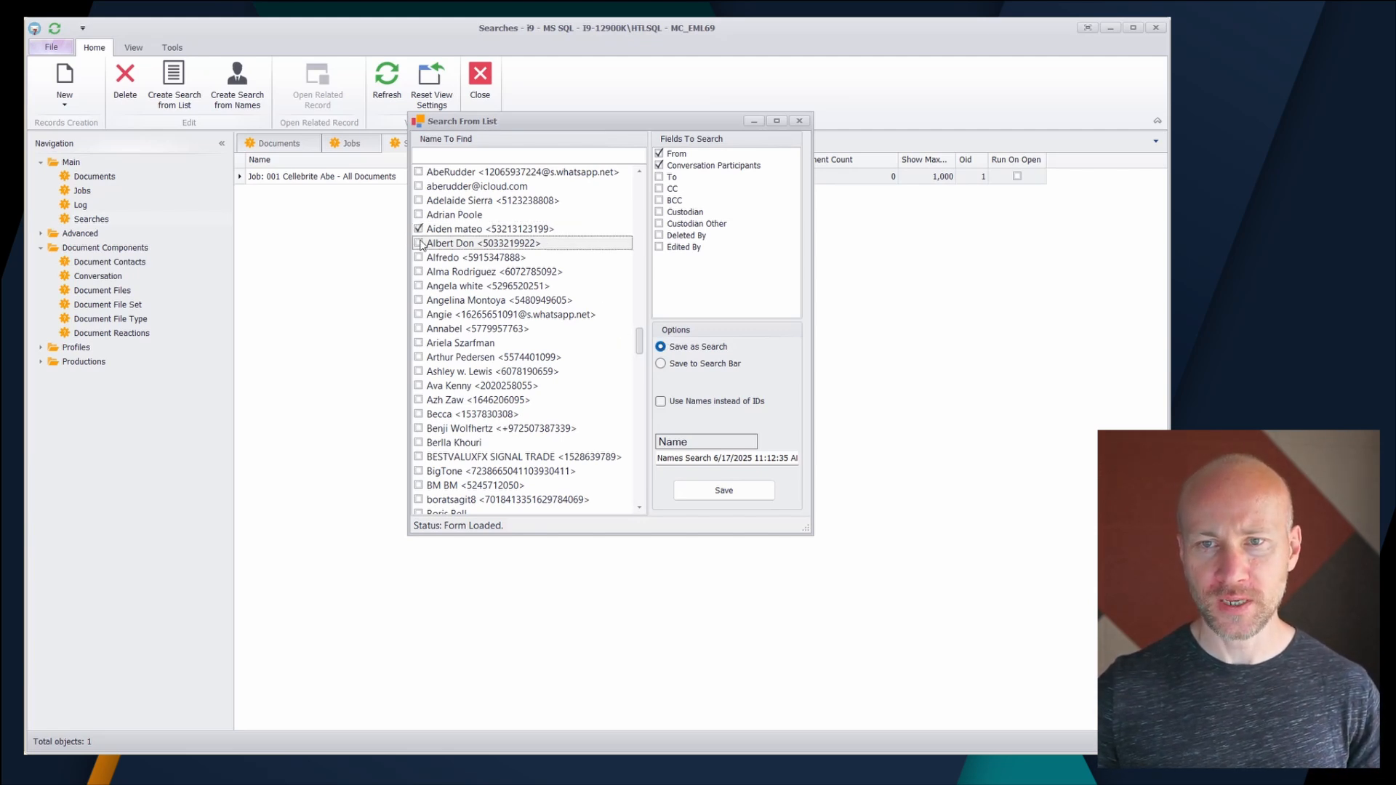
pyautogui.click(418, 257)
pyautogui.click(419, 272)
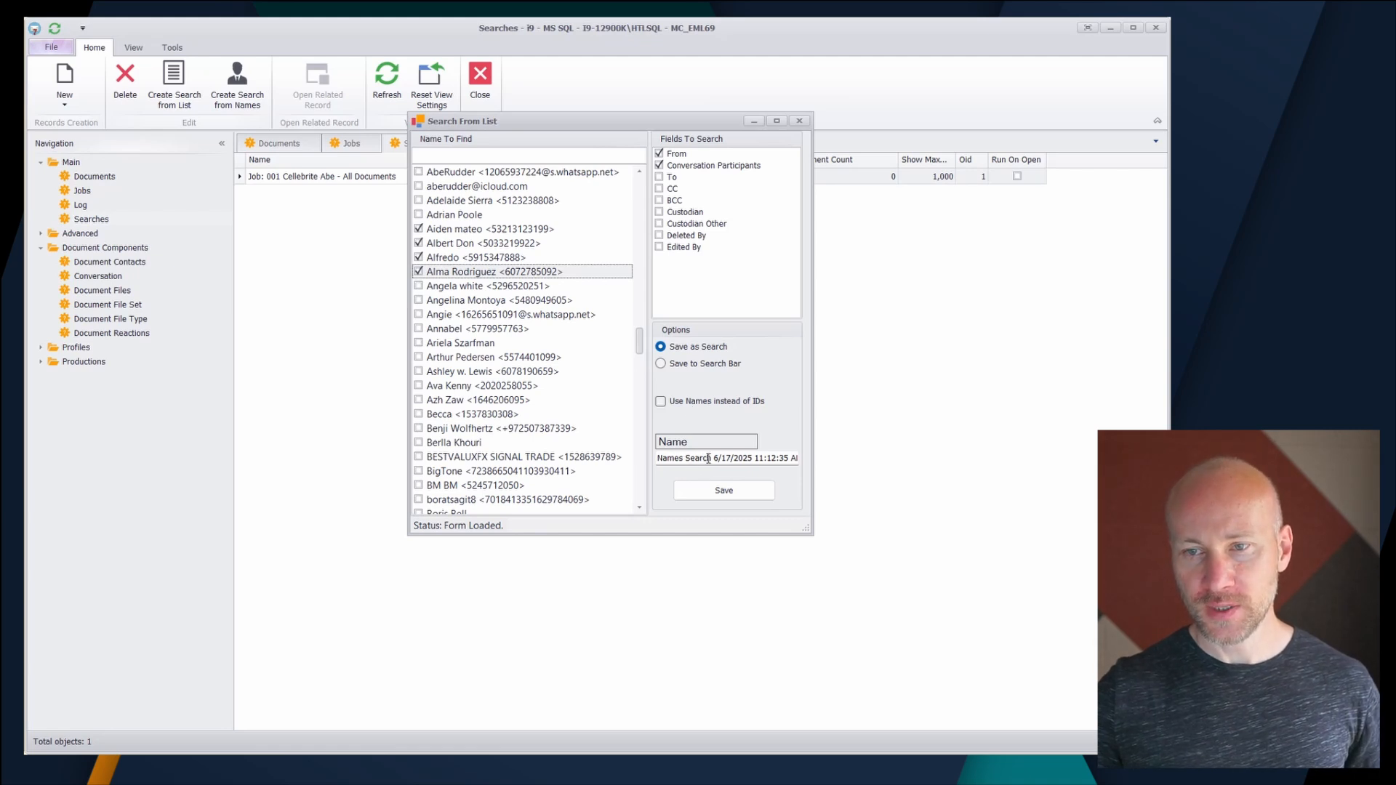
# - Shorten the search name to "Names Search" and save the selected contacts as a search
pyautogui.moveTo(713, 459); pyautogui.dragTo(956, 467)
pyautogui.press('BackSpace')
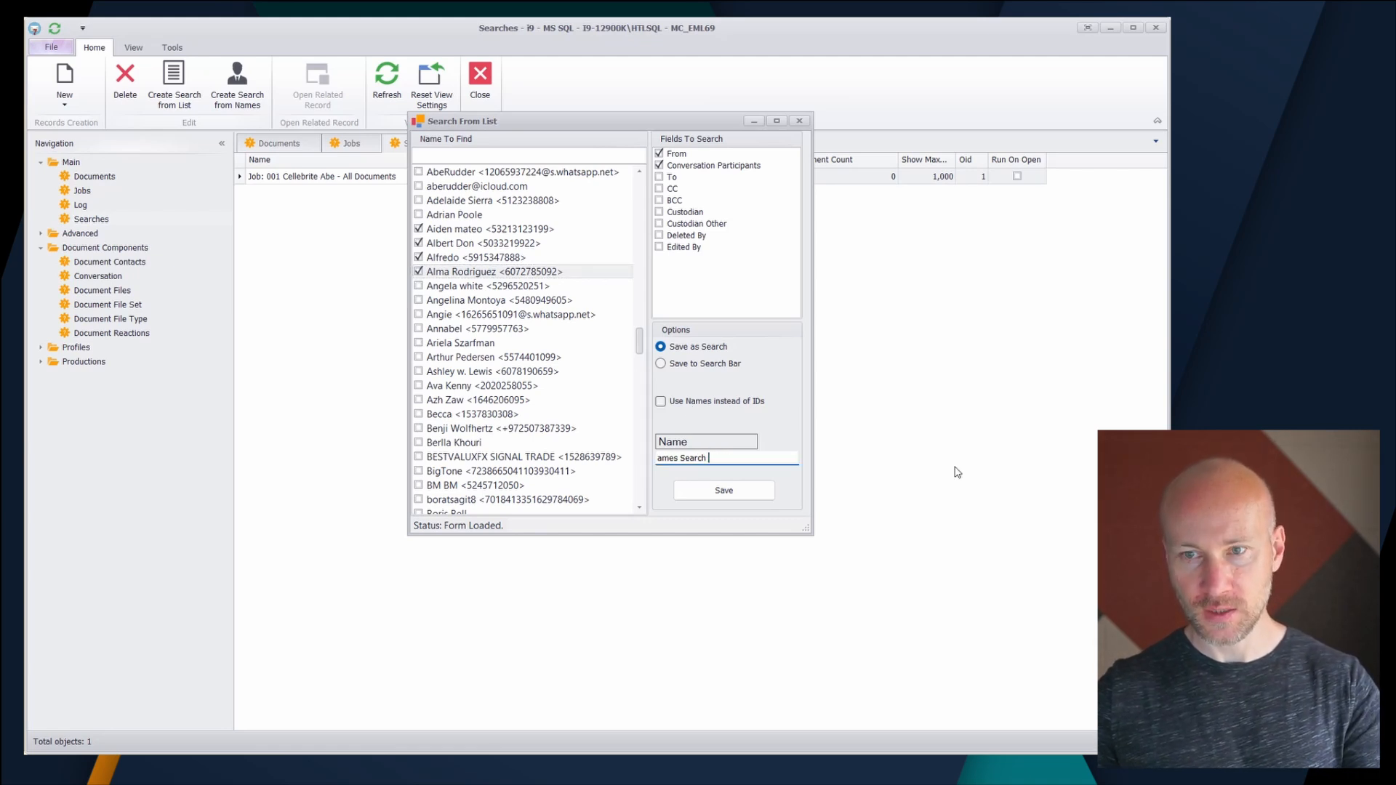
pyautogui.moveTo(727, 460); pyautogui.dragTo(459, 471)
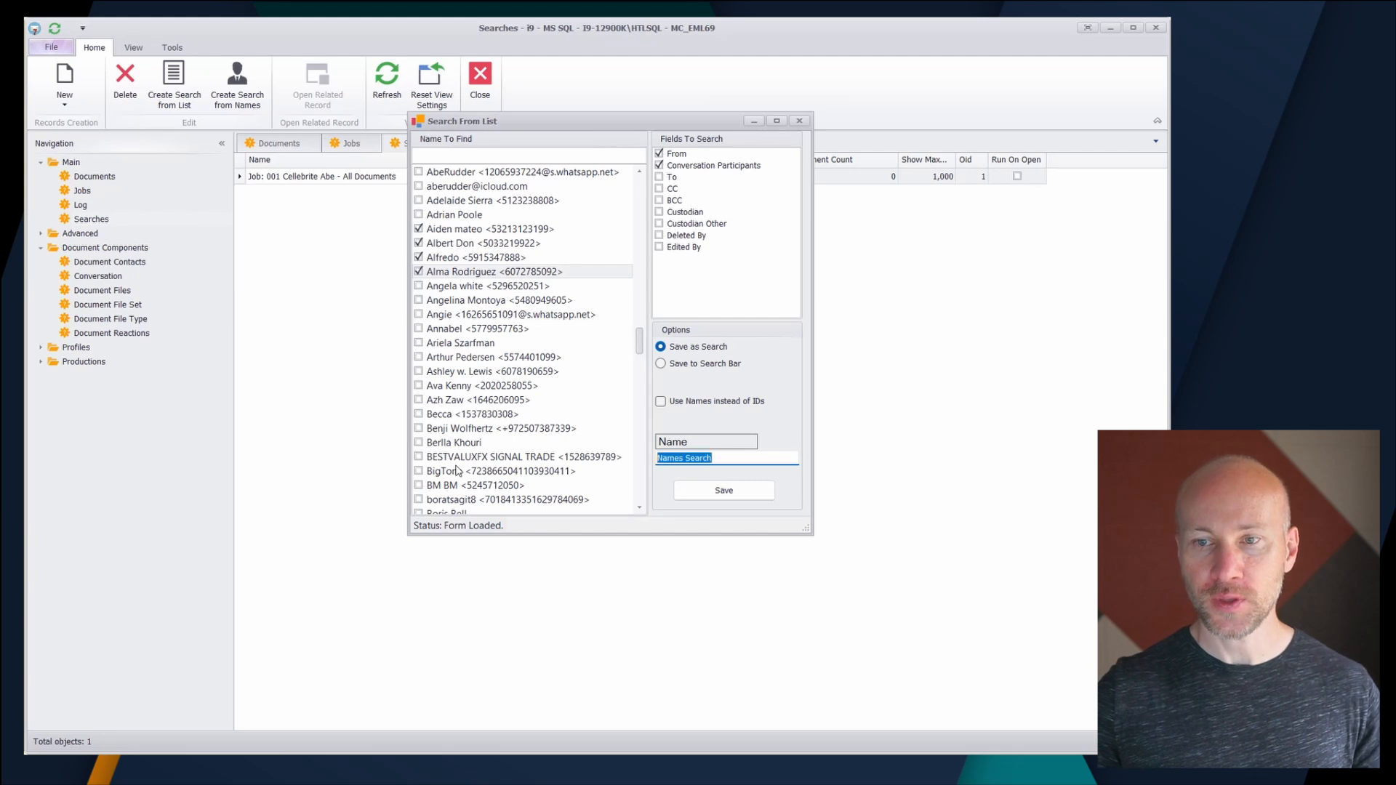
pyautogui.click(717, 461)
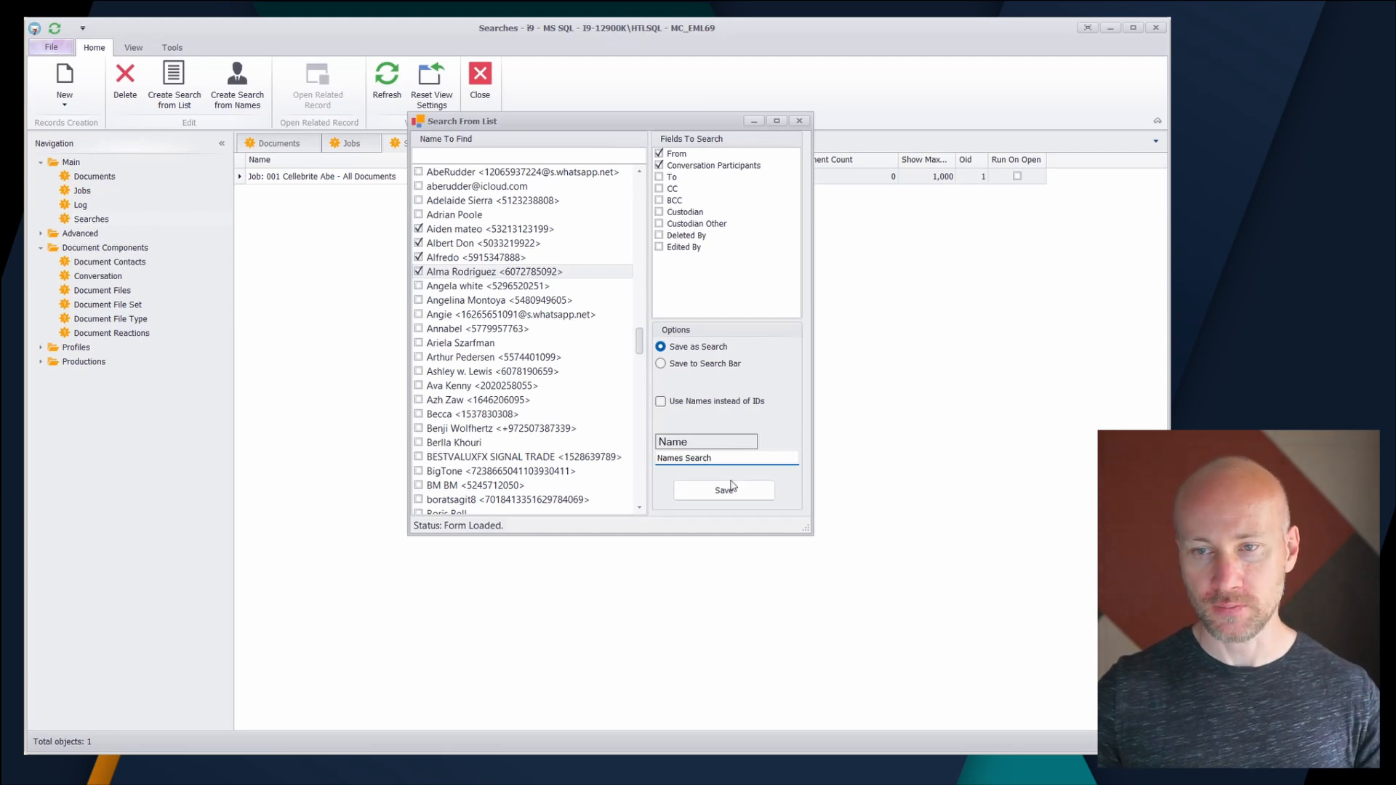
pyautogui.click(727, 490)
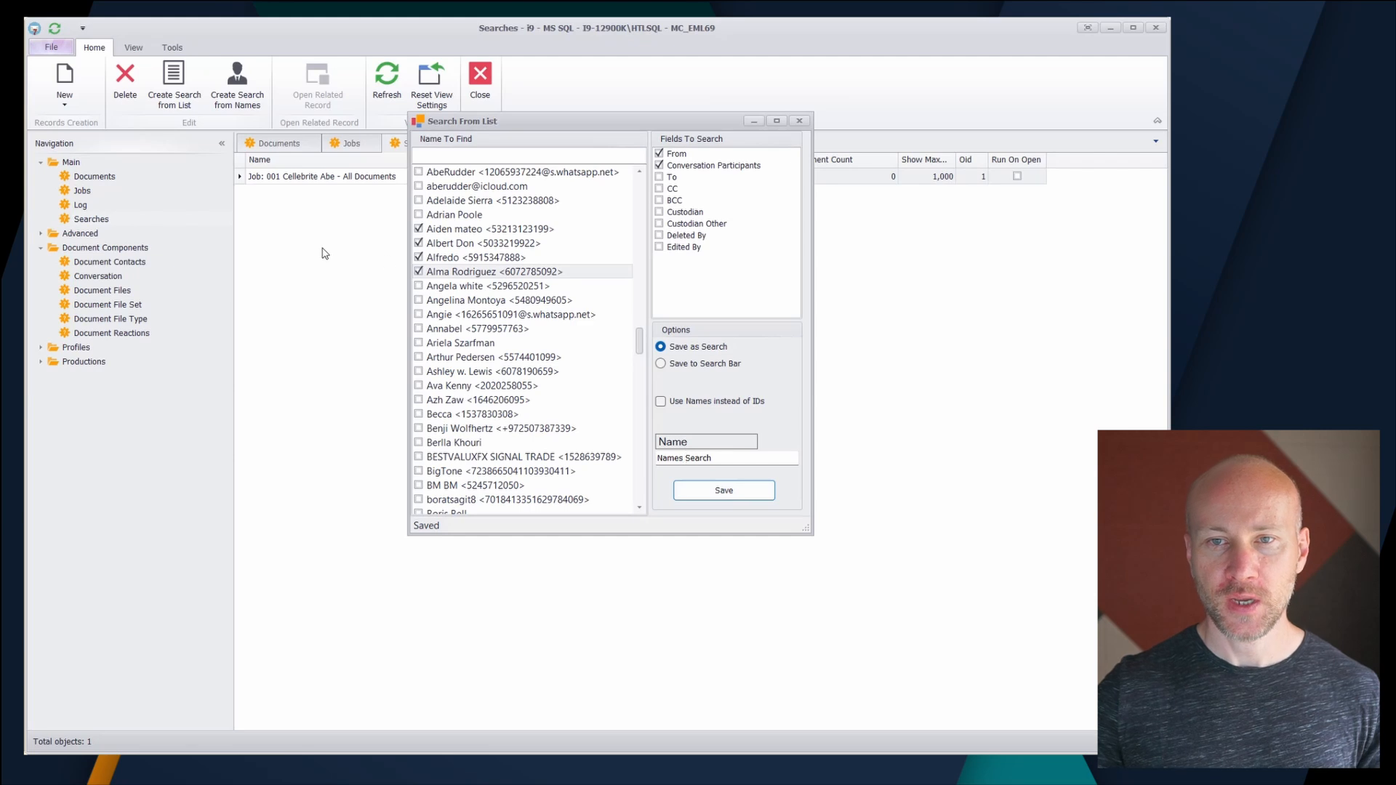
# - Refresh the searches list, open Names Search and review the criteria in its search condition
pyautogui.click(386, 94)
pyautogui.doubleClick(312, 193)
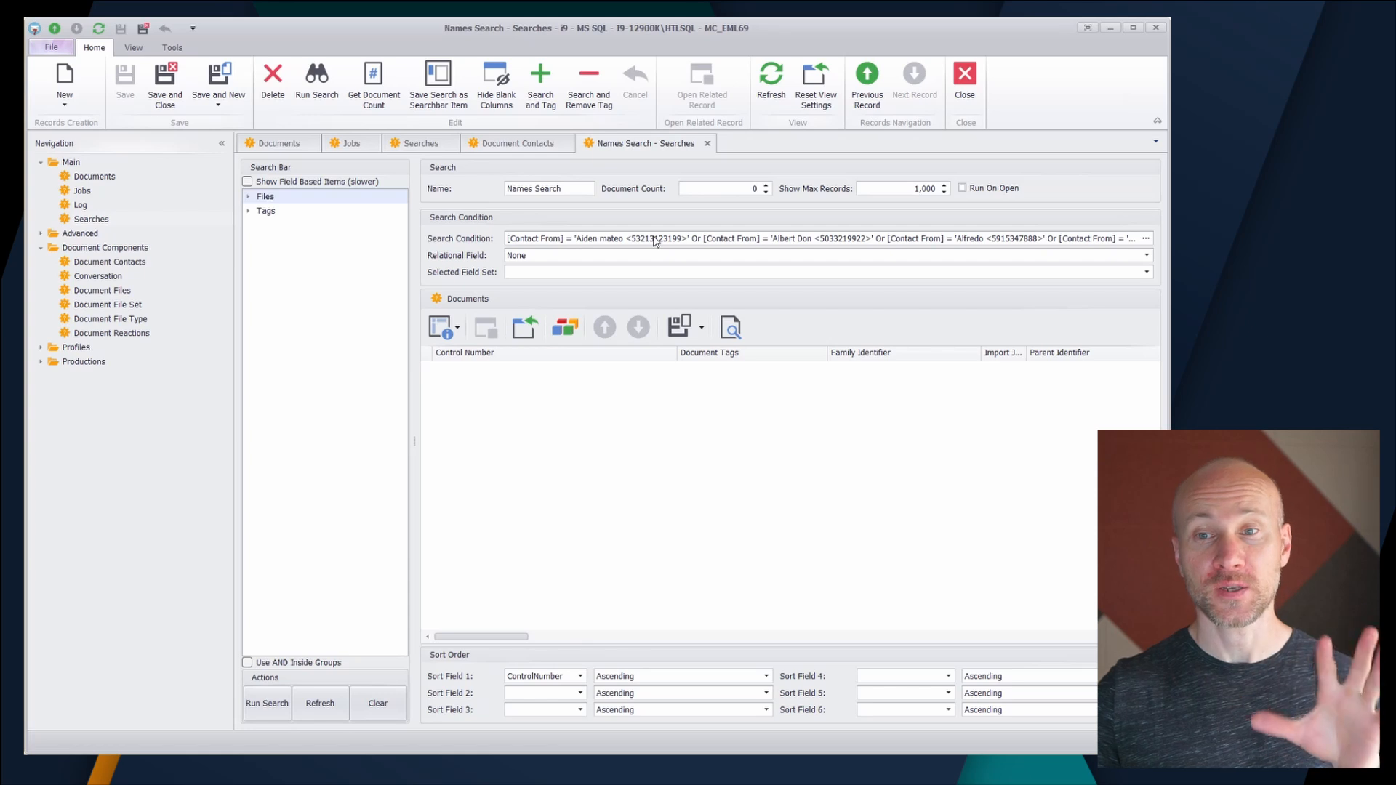
pyautogui.click(1141, 238)
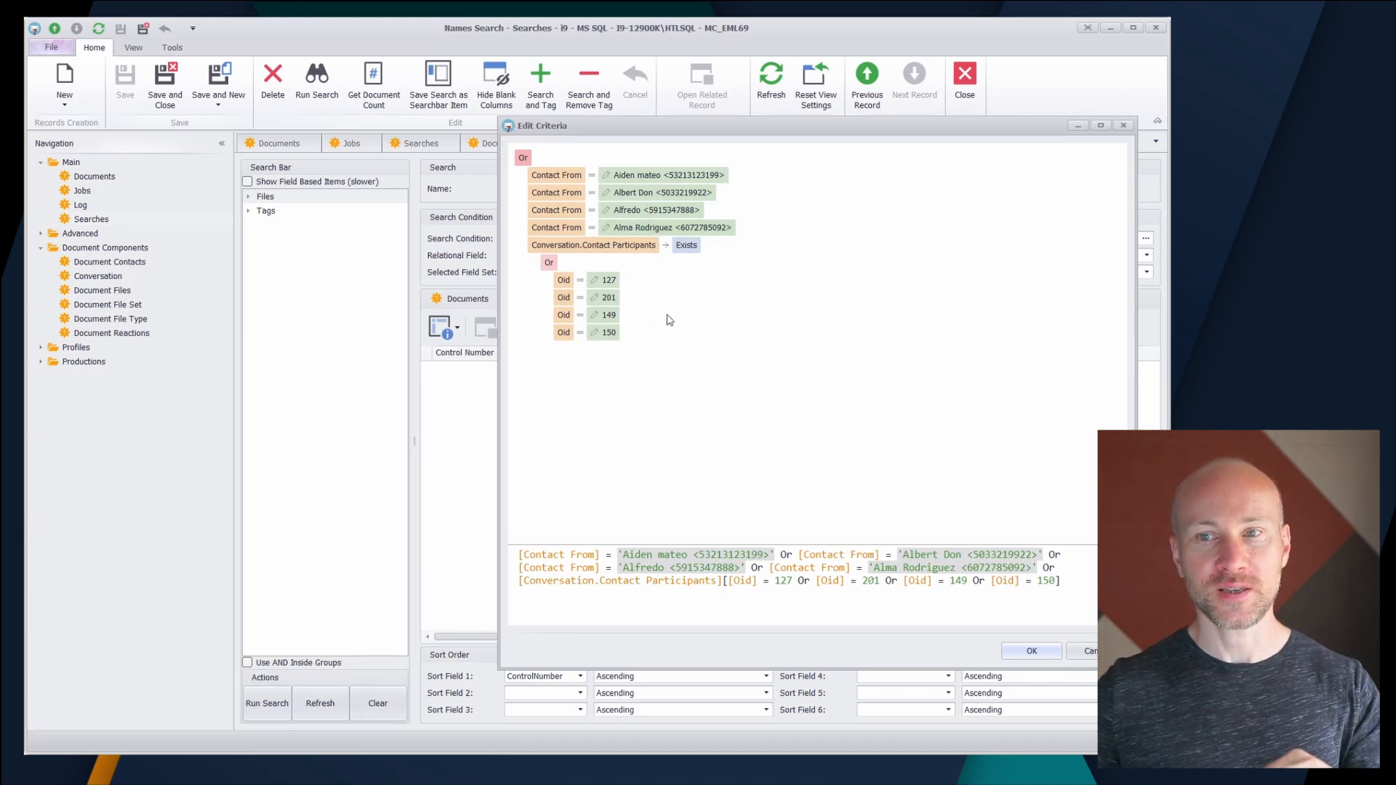
pyautogui.click(1031, 651)
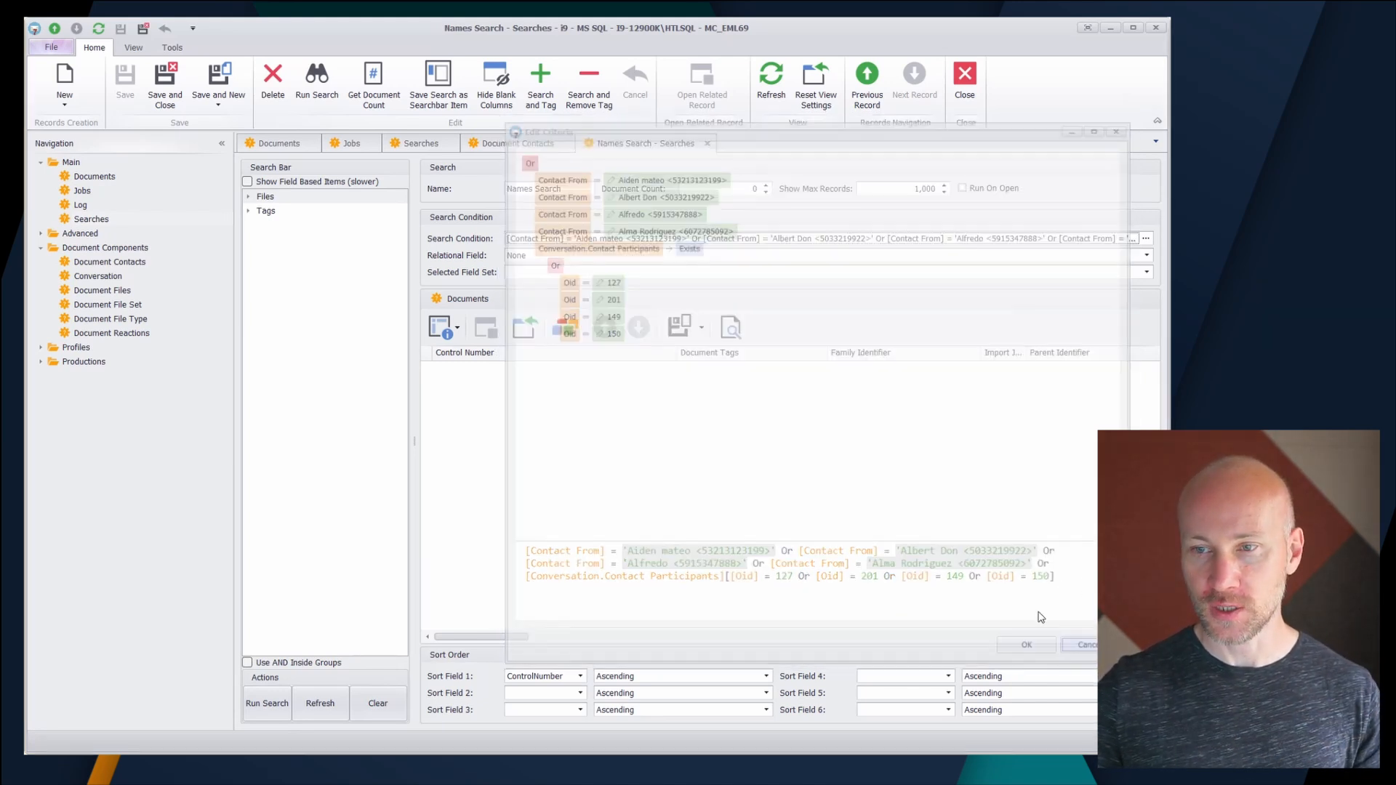
# - Run Names Search, then close it with its changes saved
pyautogui.click(317, 91)
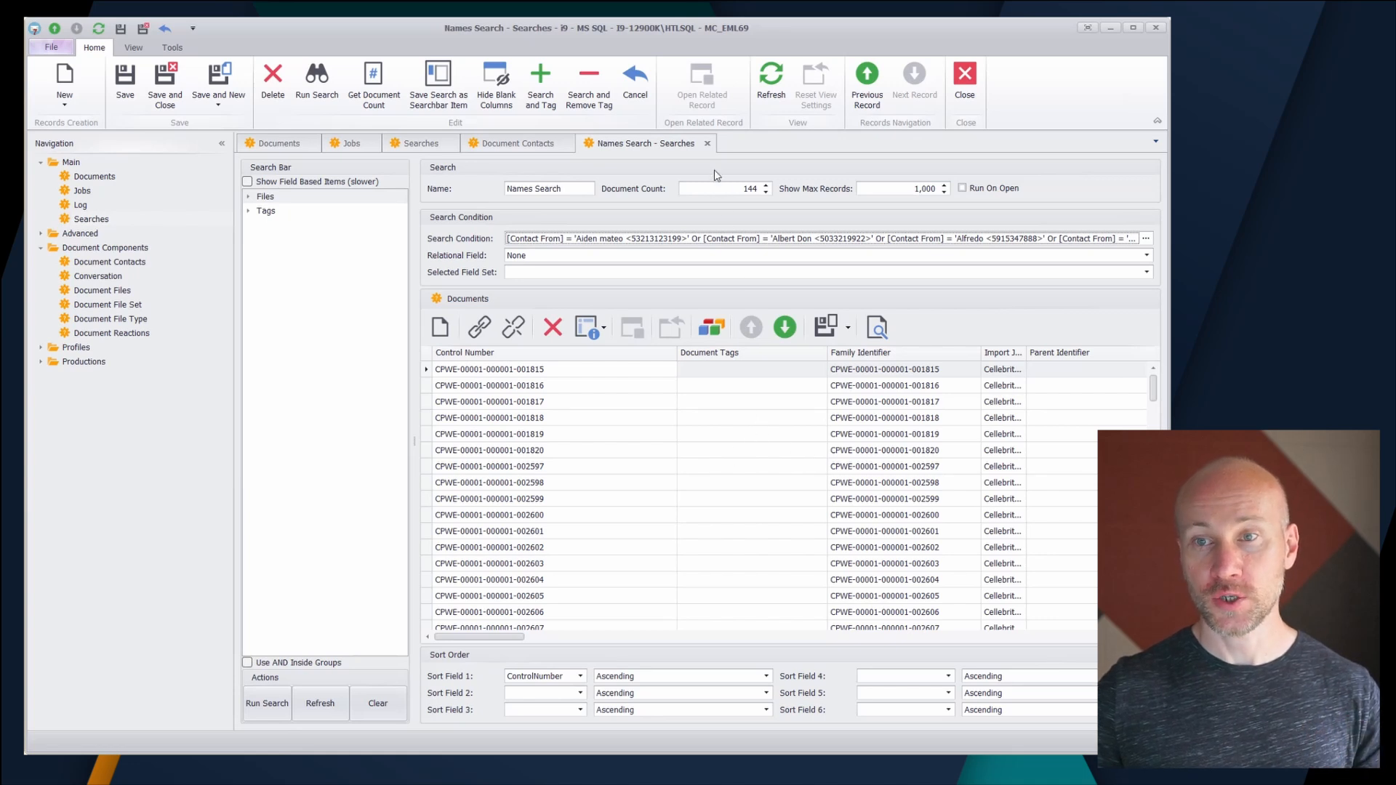
pyautogui.click(707, 143)
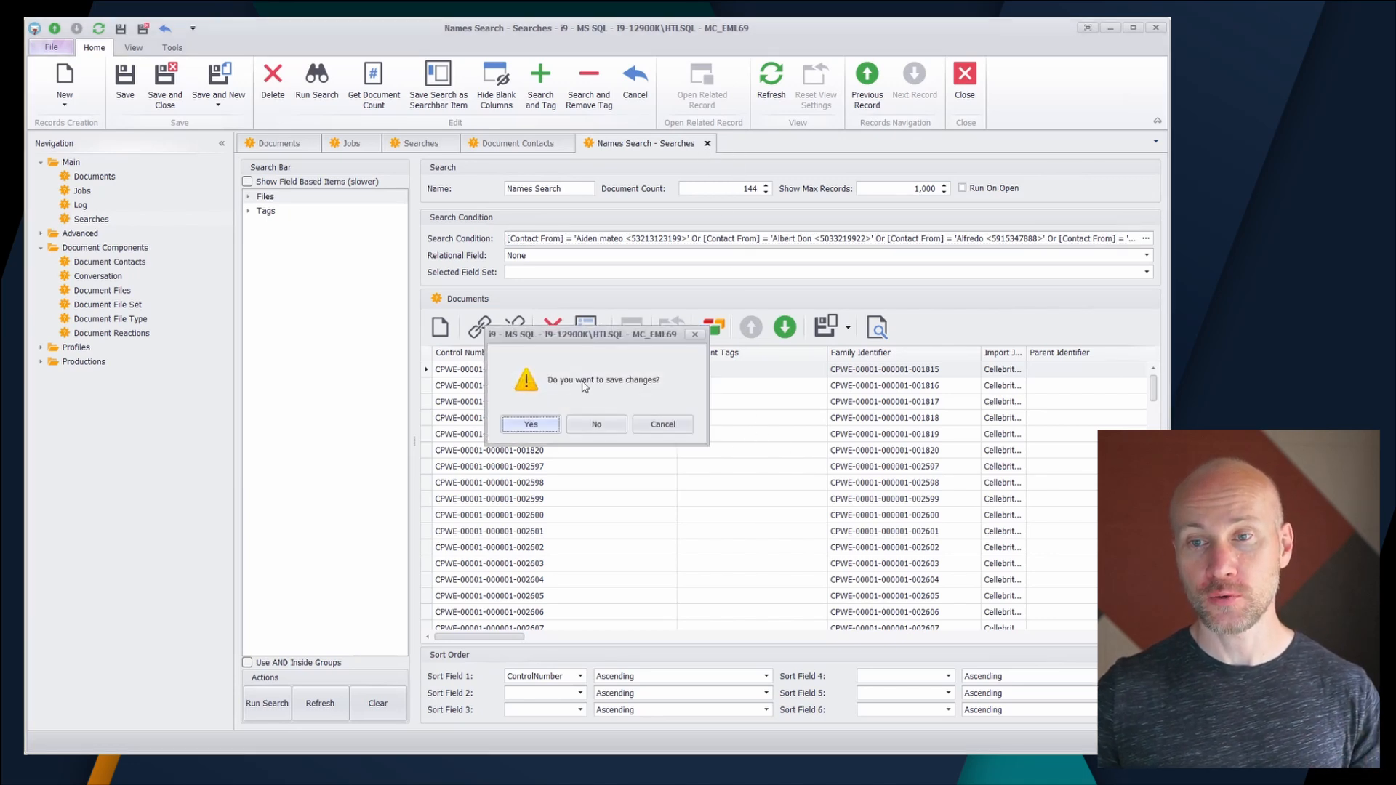
pyautogui.click(532, 424)
# - Save the same selected contacts to the search bar under the name "Important Names"
pyautogui.click(352, 145)
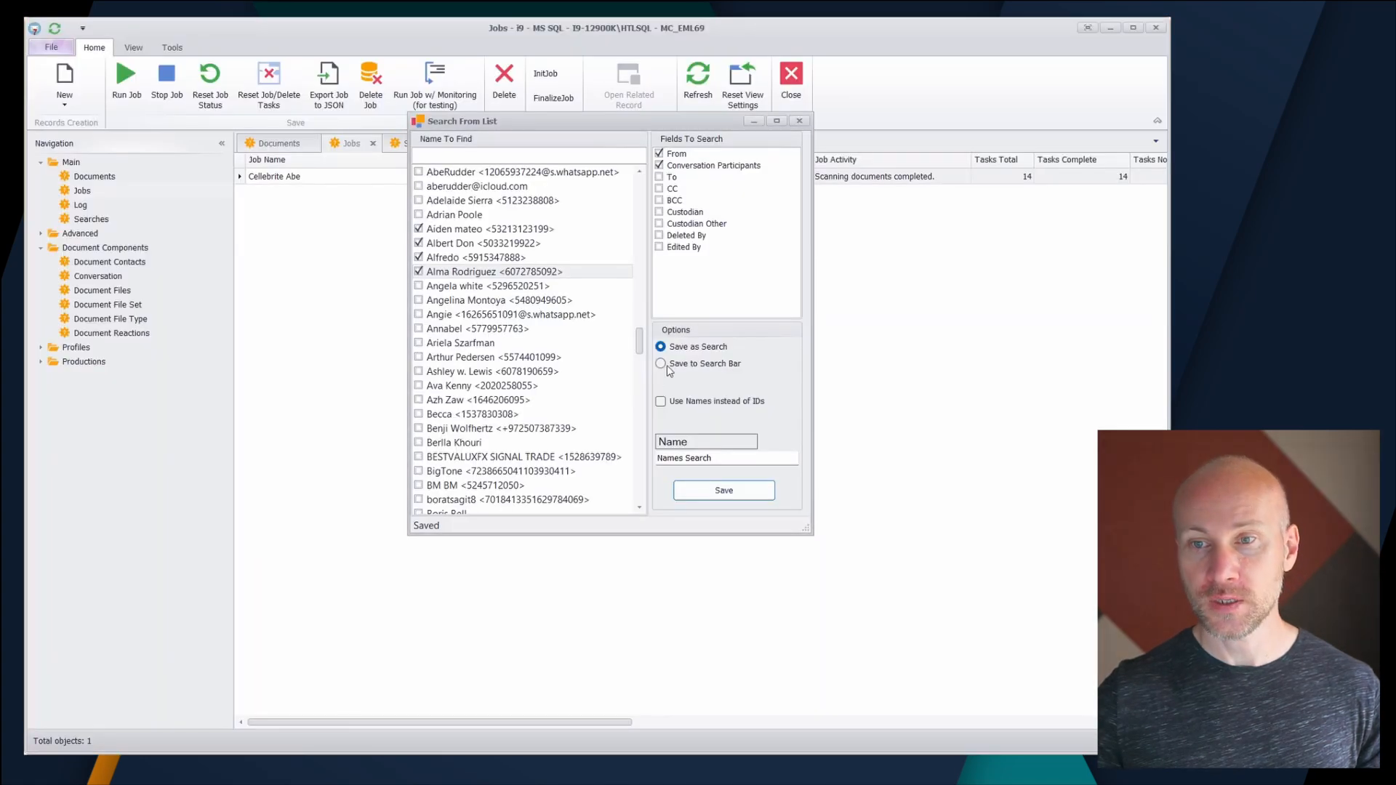
pyautogui.click(684, 367)
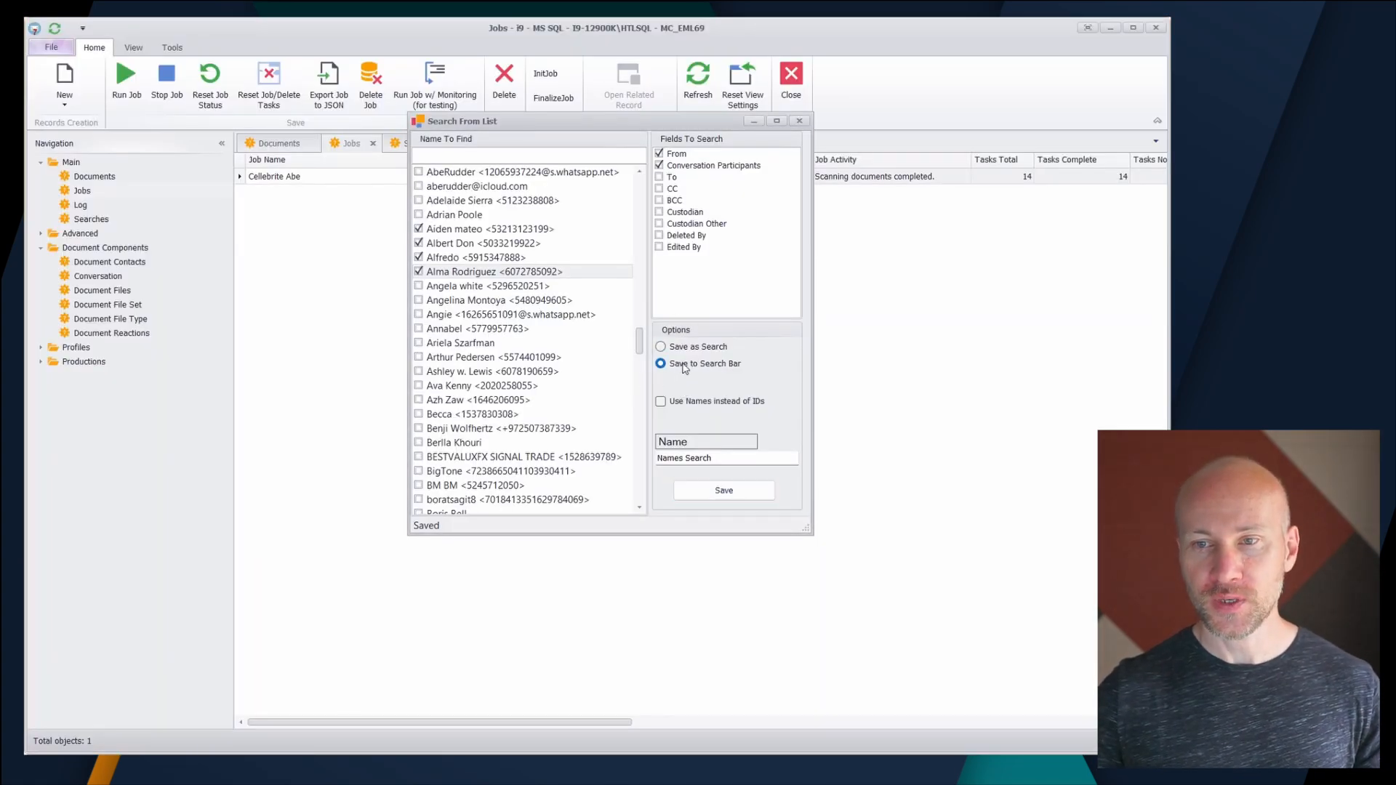
pyautogui.click(682, 460)
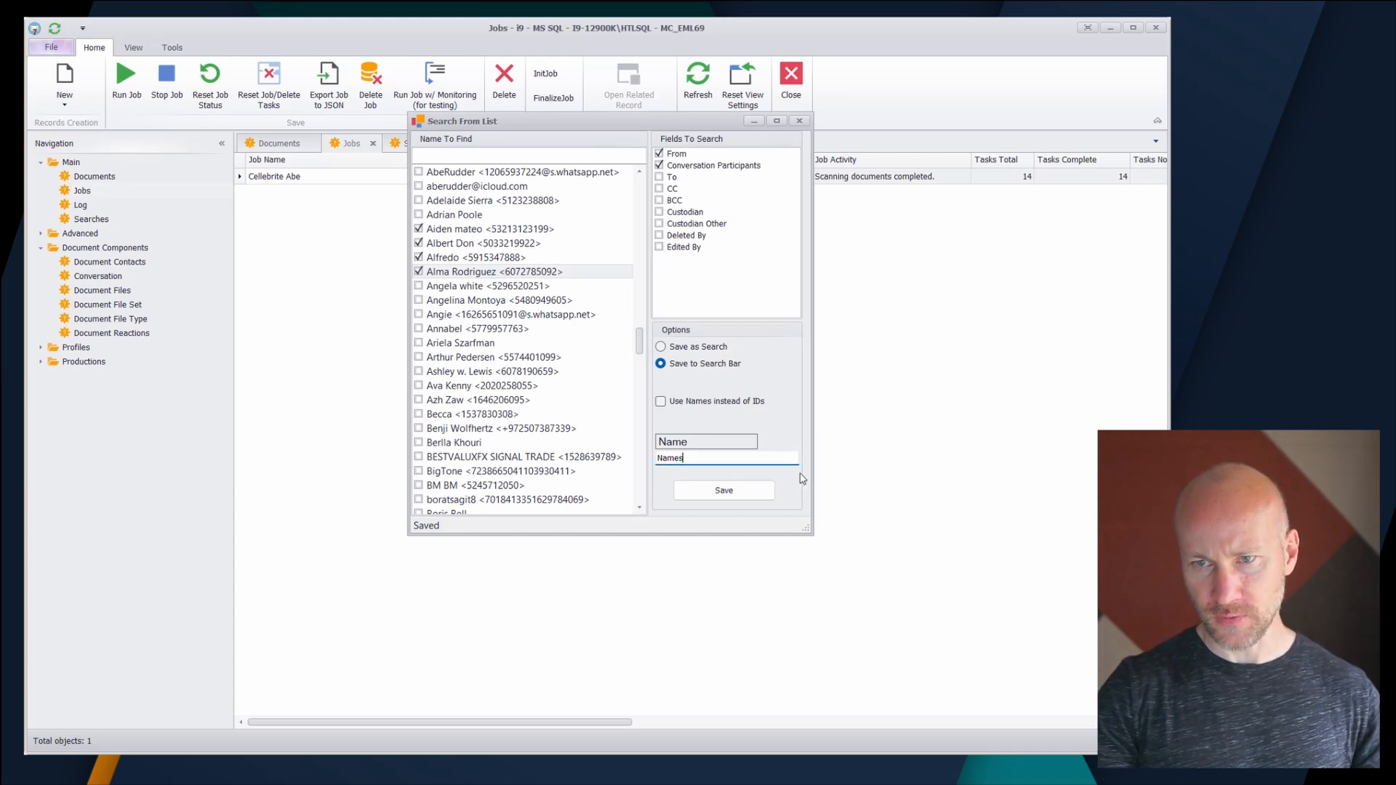
pyautogui.write('Important')
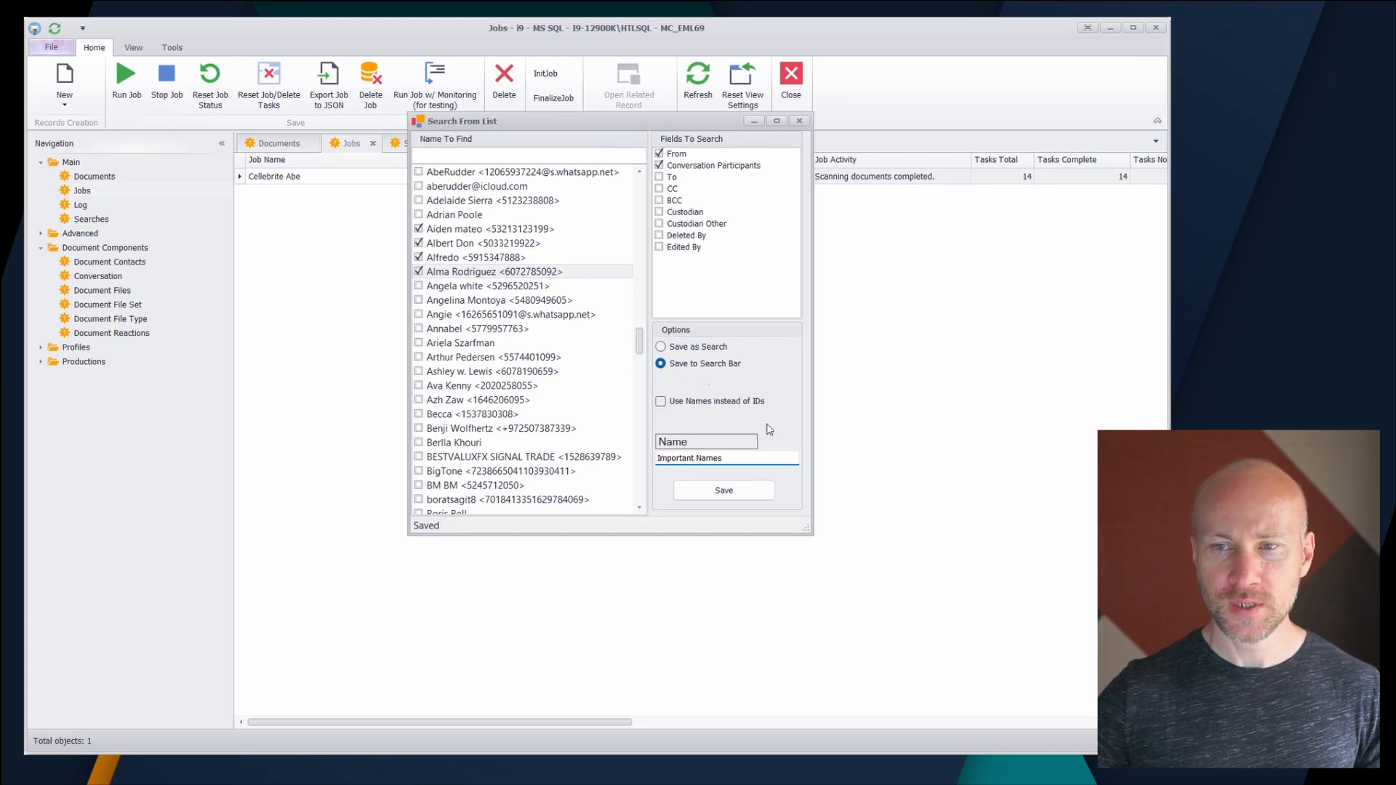
pyautogui.click(750, 491)
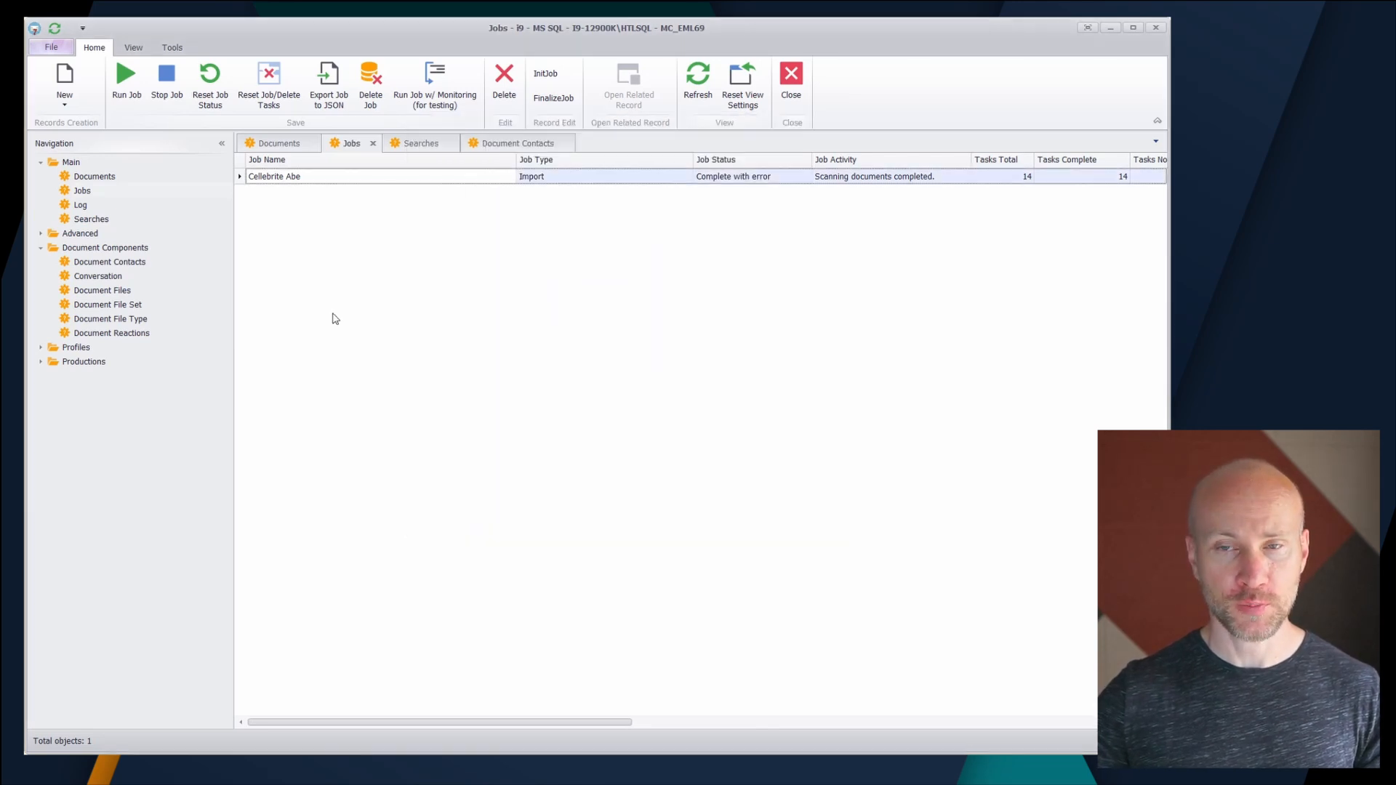
# - Create a new search and run it with the custom Important Names item selected in the search bar
pyautogui.click(417, 145)
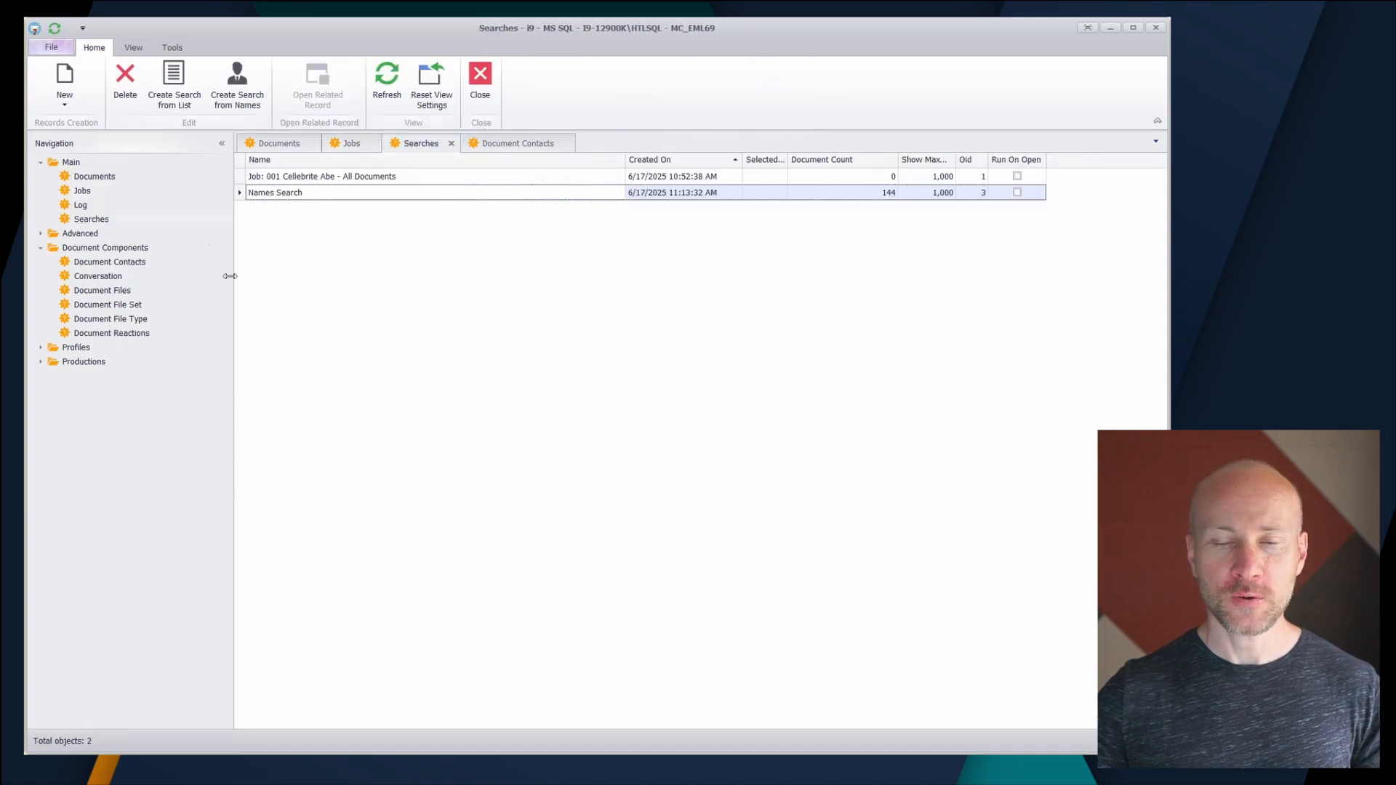
pyautogui.click(64, 78)
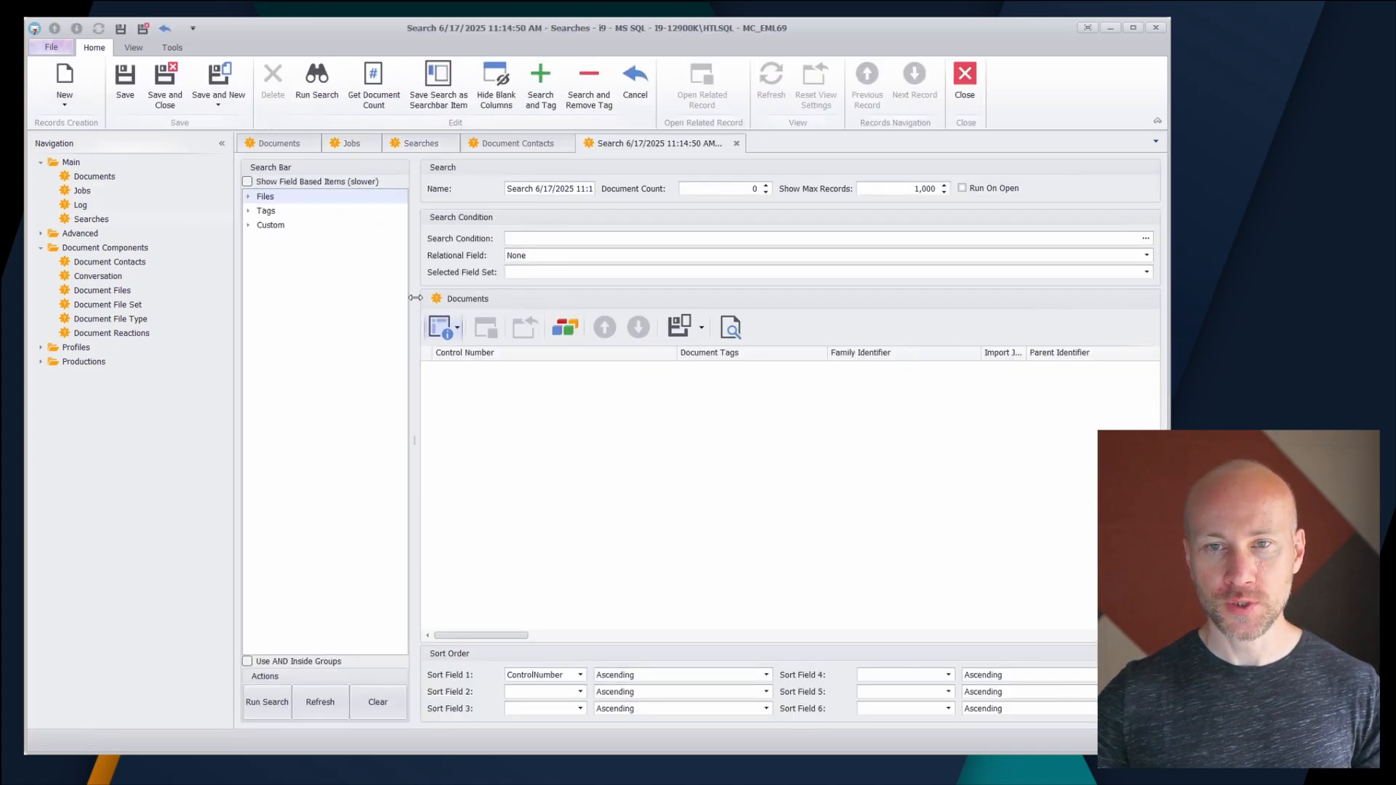
pyautogui.click(249, 226)
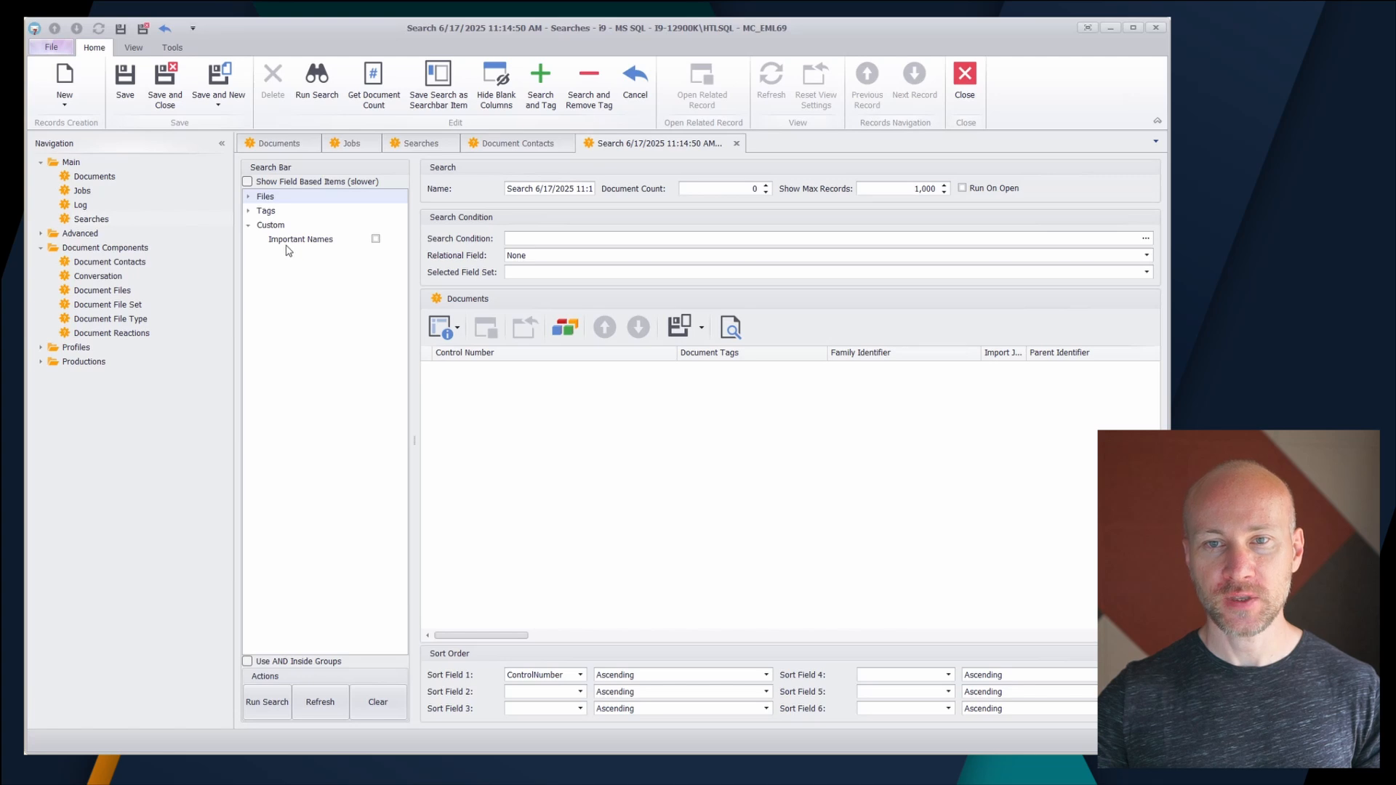
pyautogui.click(375, 239)
pyautogui.click(286, 703)
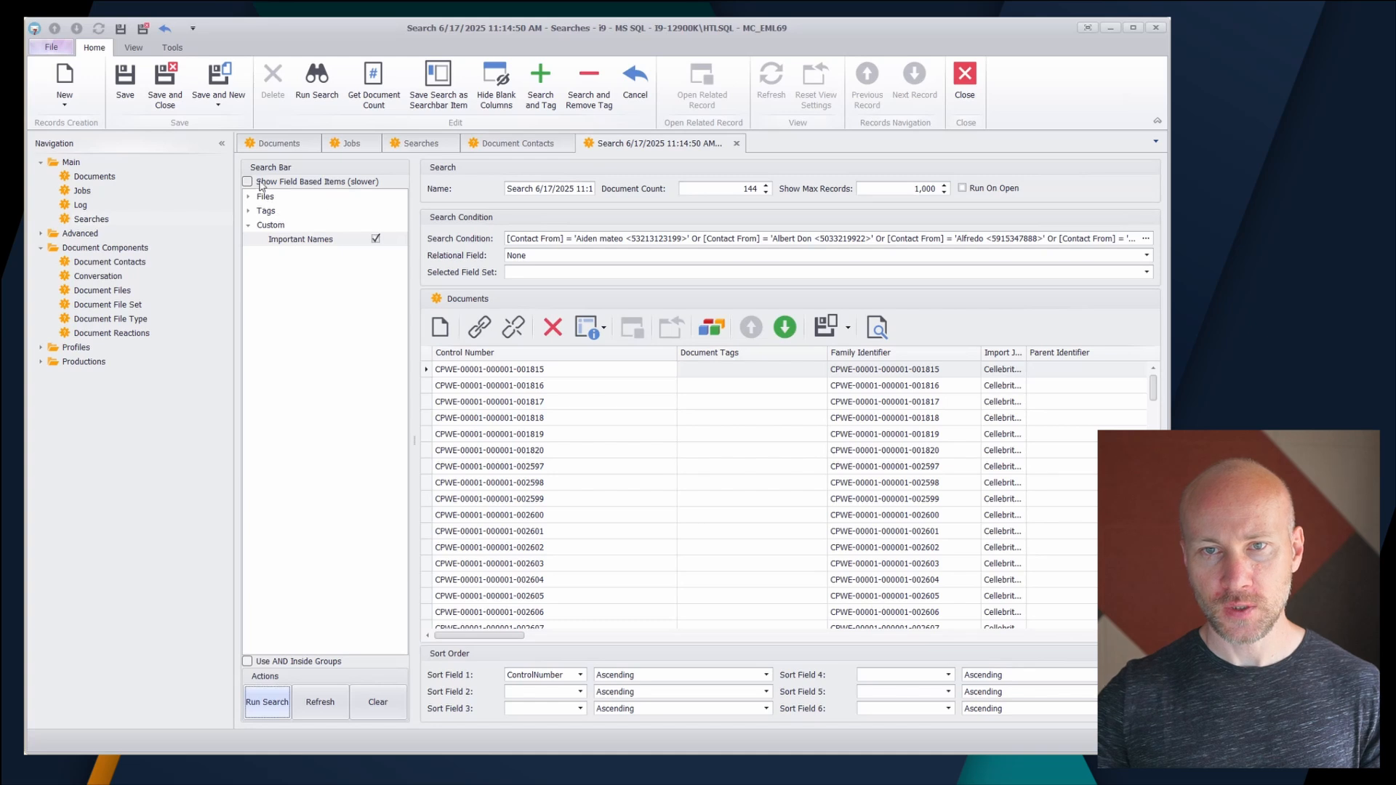
# - Deselect Important Names, enable Show Field Based Items and refresh the search bar
pyautogui.click(376, 239)
pyautogui.click(293, 186)
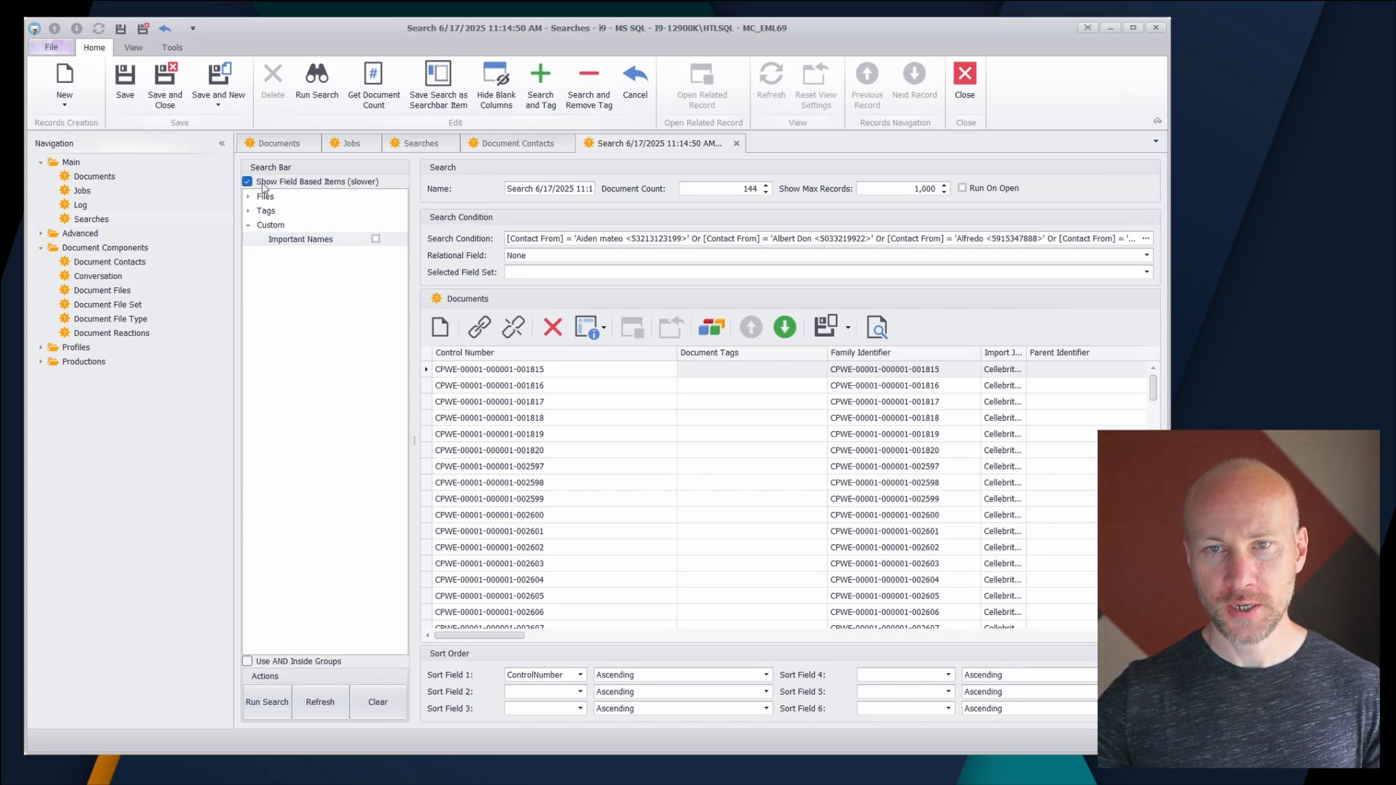
pyautogui.click(326, 707)
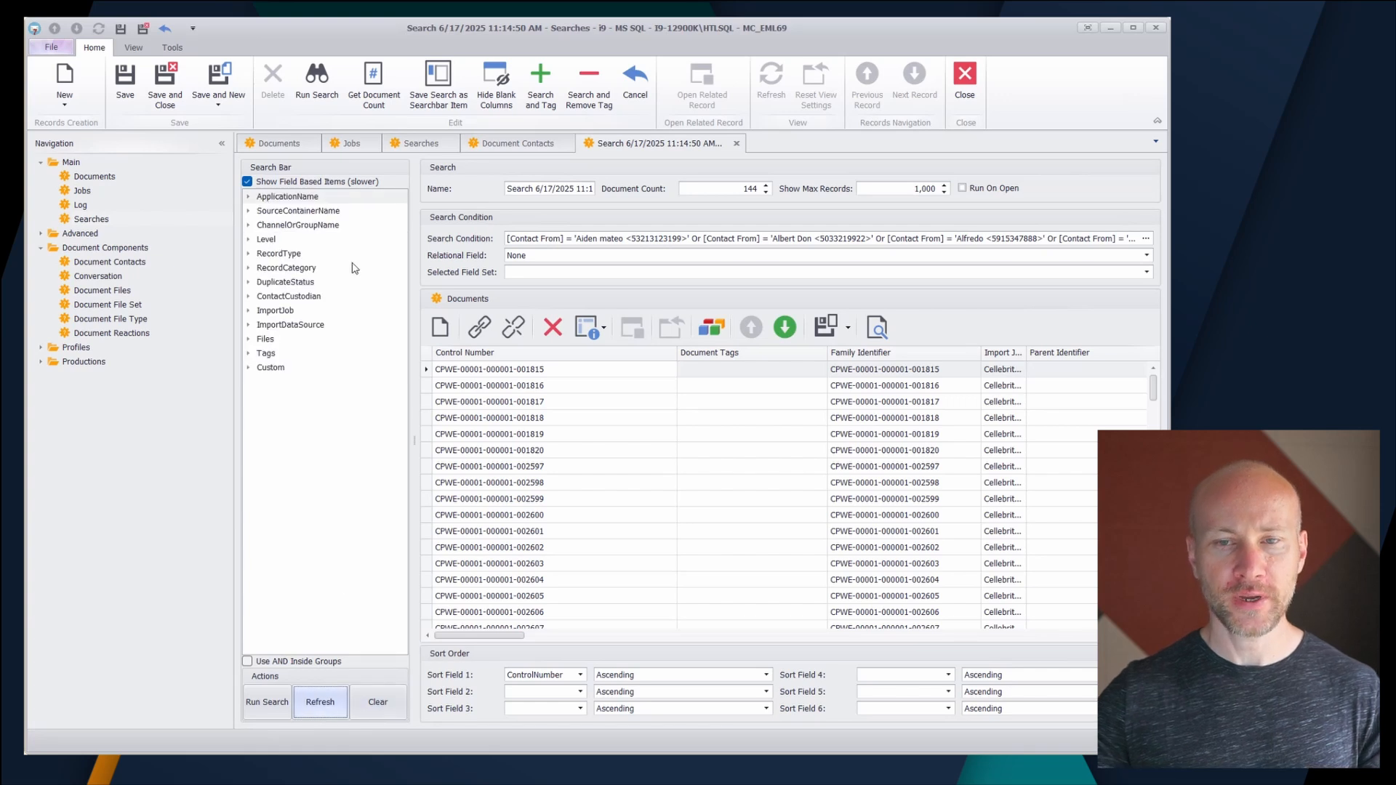
# - Run the search with the custom Important Names item combined with the Facebook application name
pyautogui.click(248, 197)
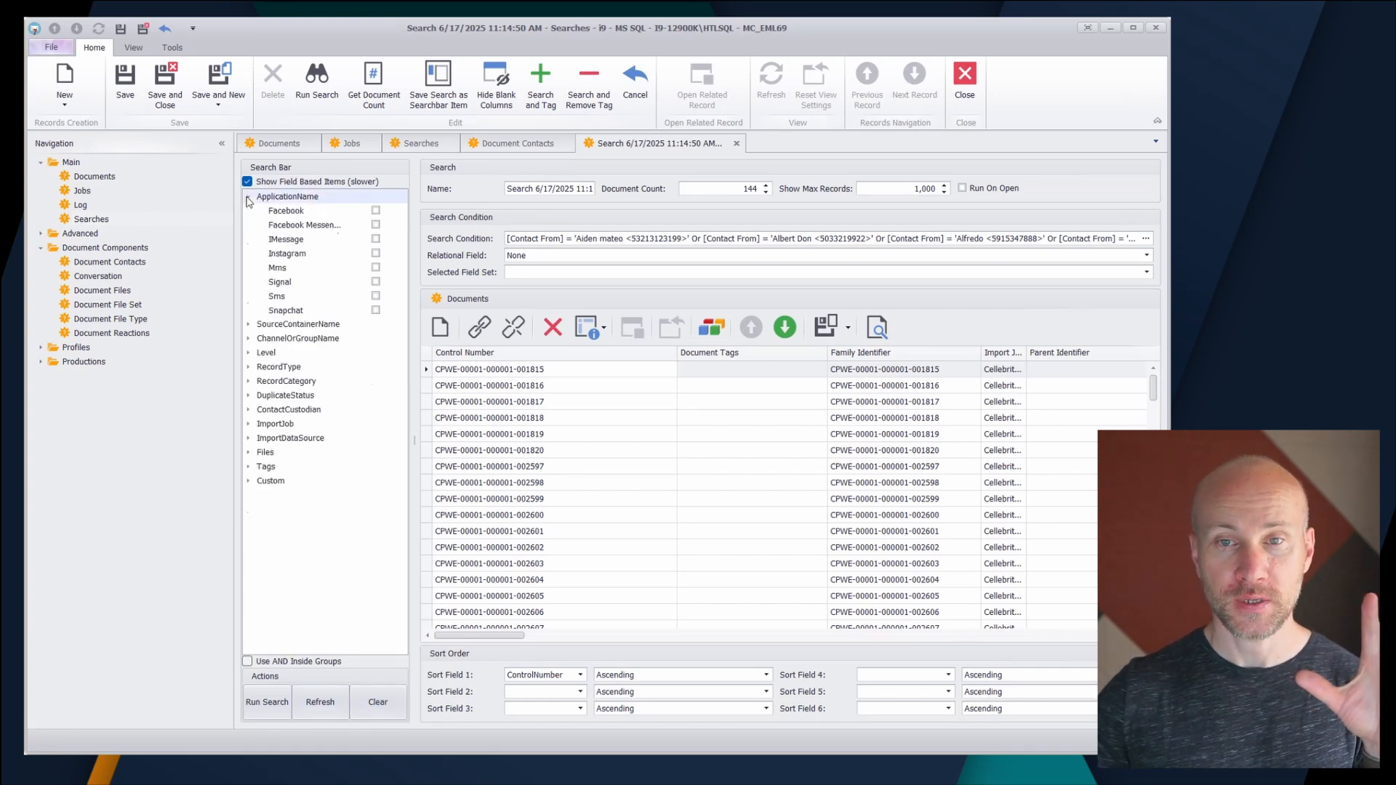
pyautogui.click(249, 568)
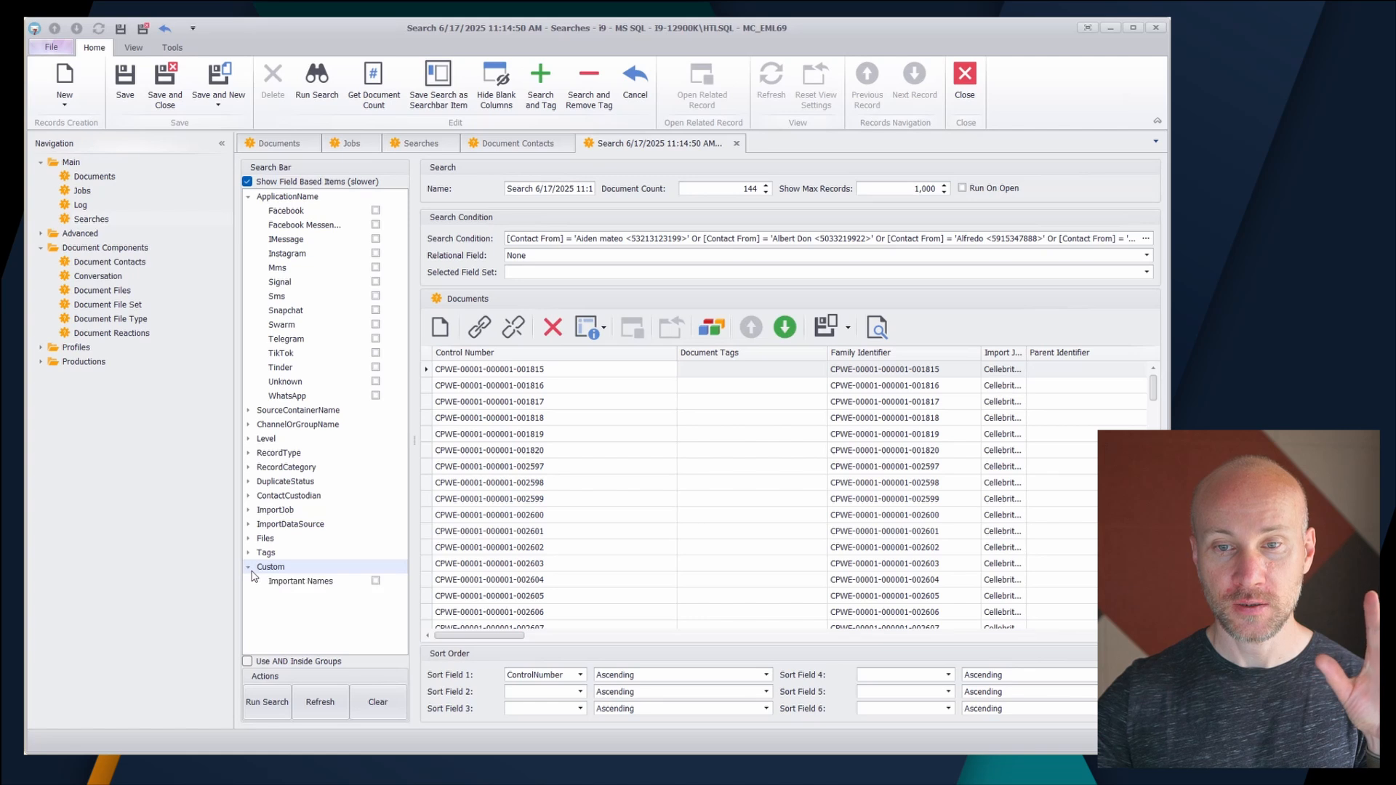
pyautogui.click(375, 581)
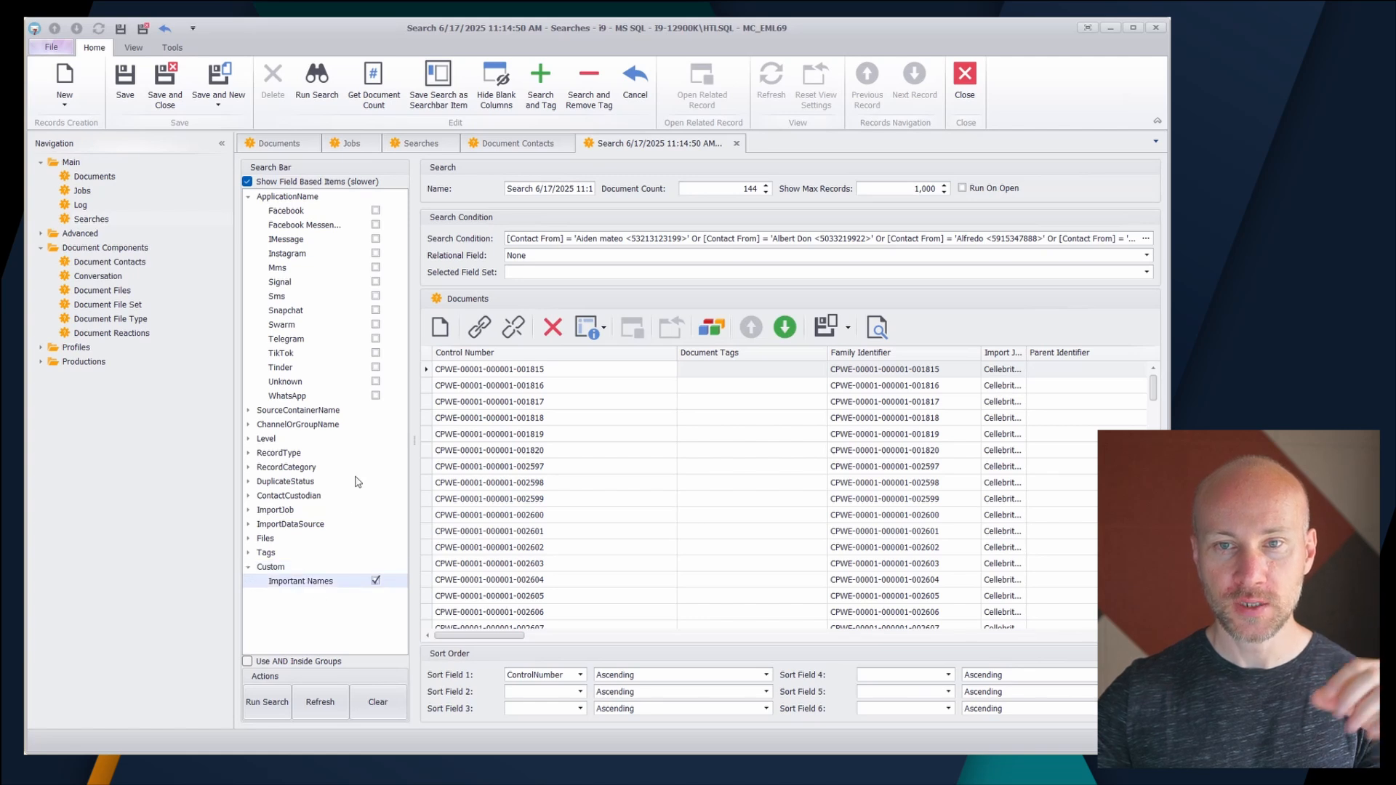
pyautogui.click(375, 211)
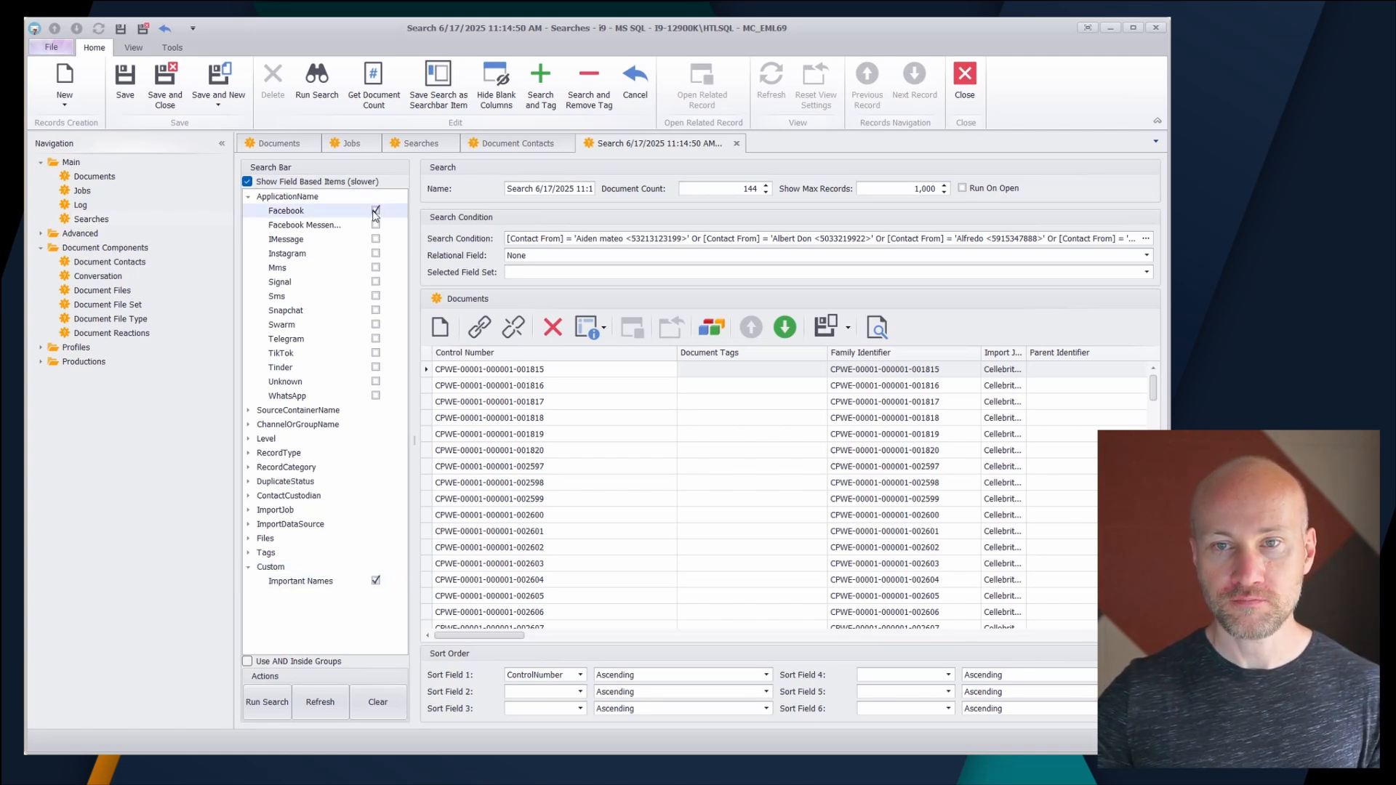
pyautogui.click(275, 709)
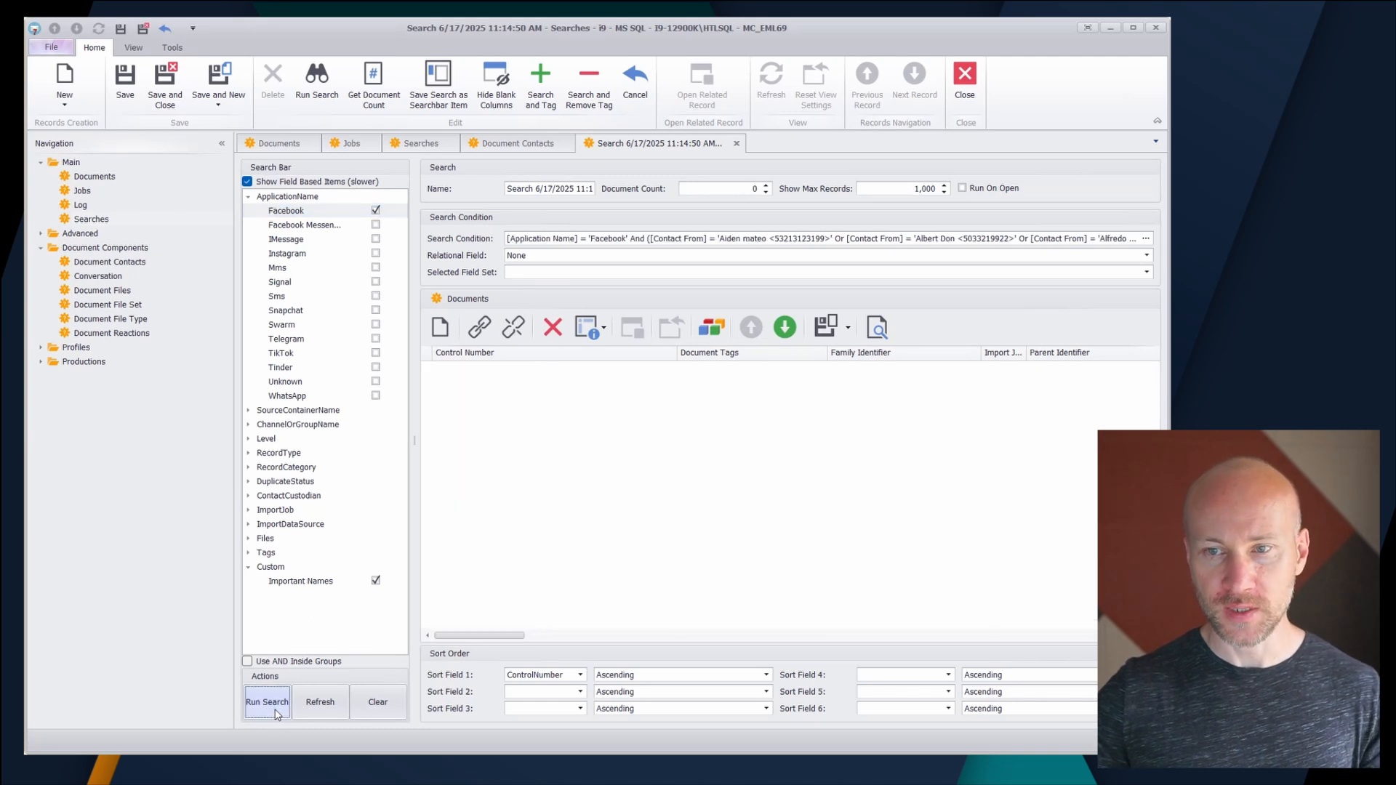
# - Add Facebook Messenger, IMessage and Instagram to the application name filter and rerun the search
pyautogui.click(375, 224)
pyautogui.click(376, 239)
pyautogui.click(376, 253)
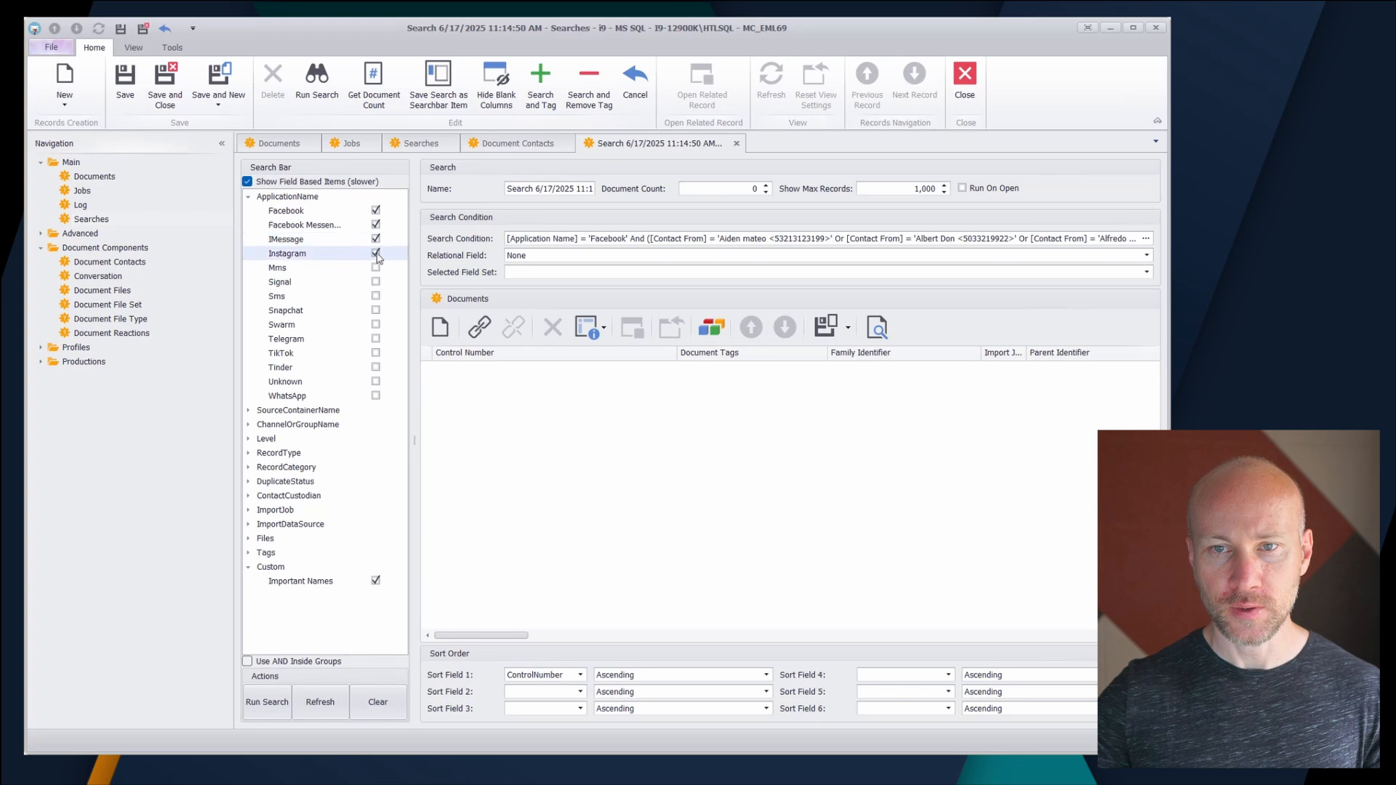
pyautogui.click(267, 705)
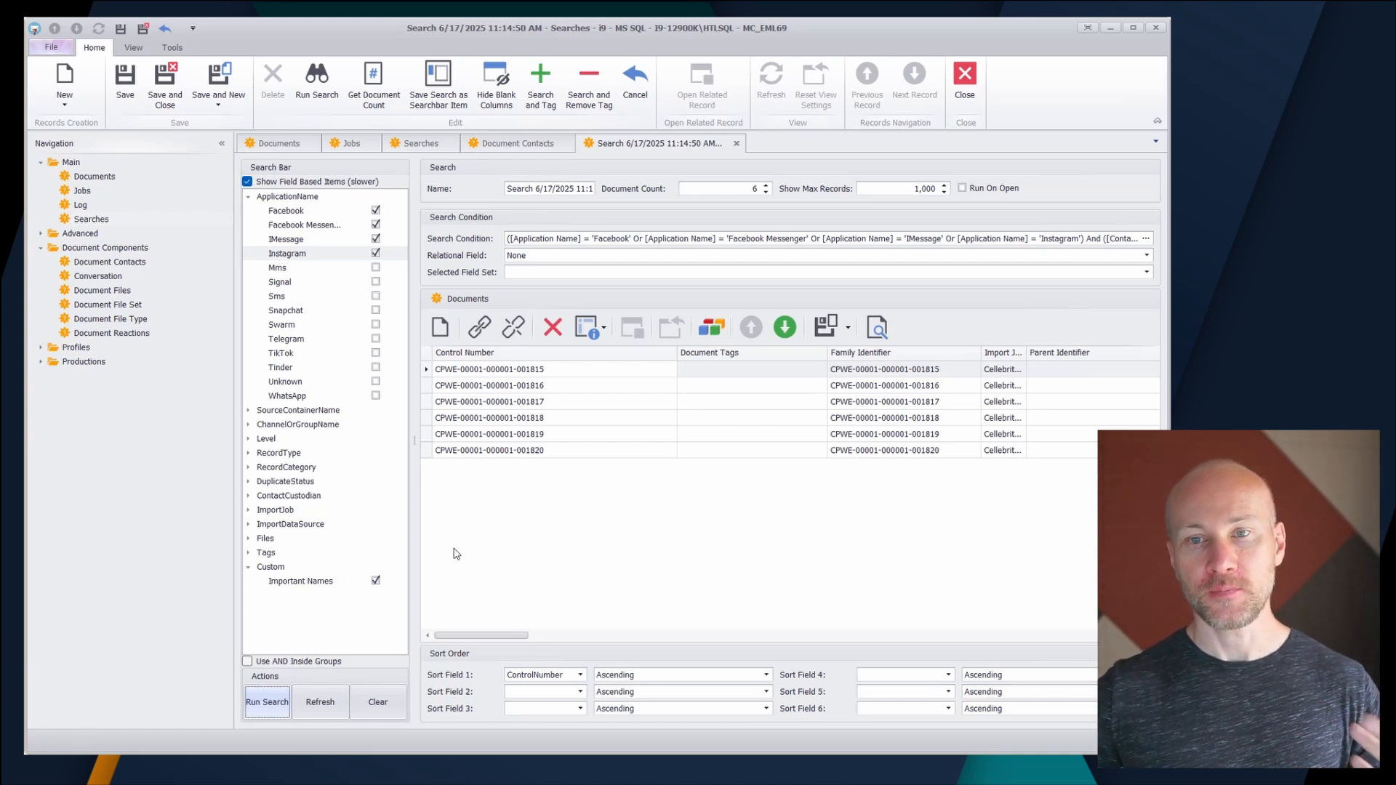
# - Expand the SourceContainerName group and bring the Search From List window back into view, clear of the search bar
pyautogui.click(248, 411)
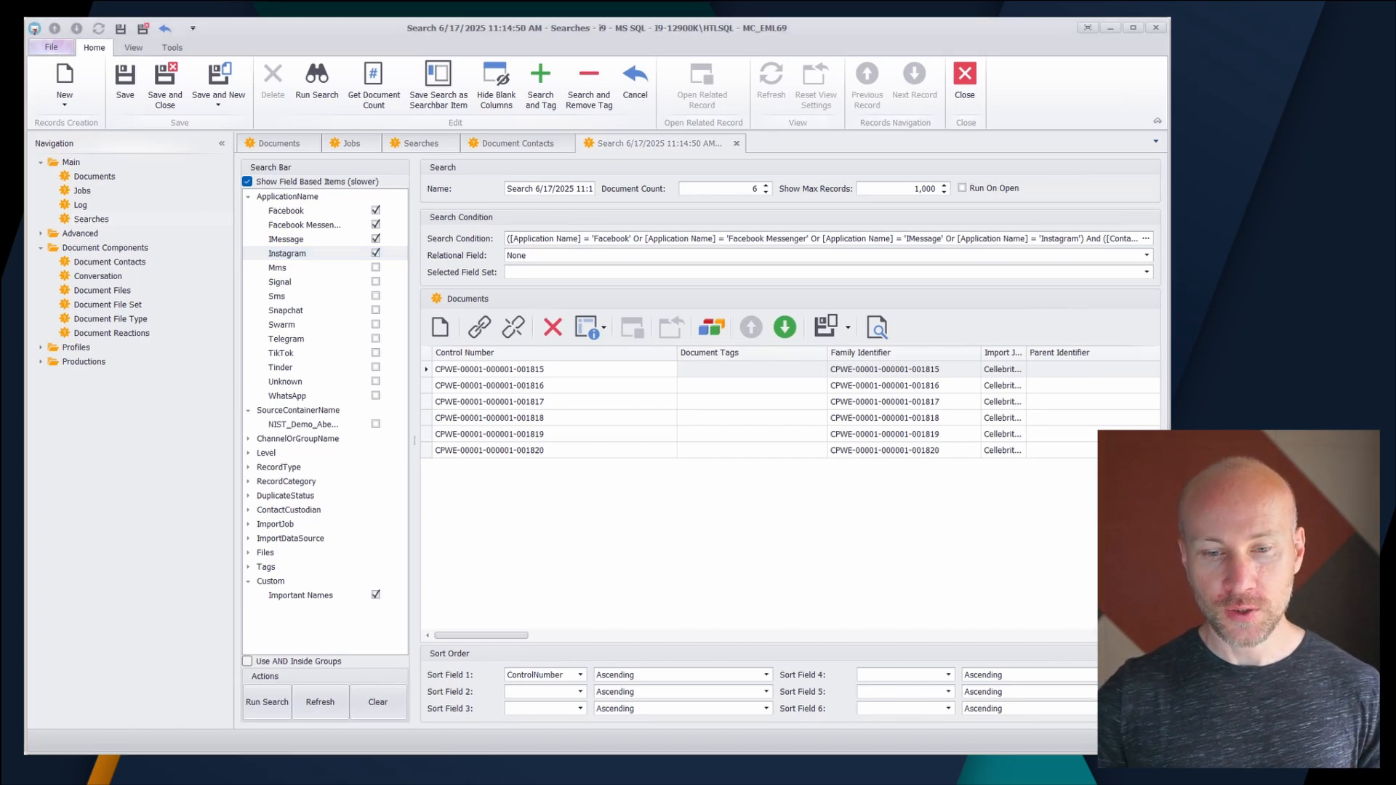
pyautogui.hotkey('alt', 'Tab')
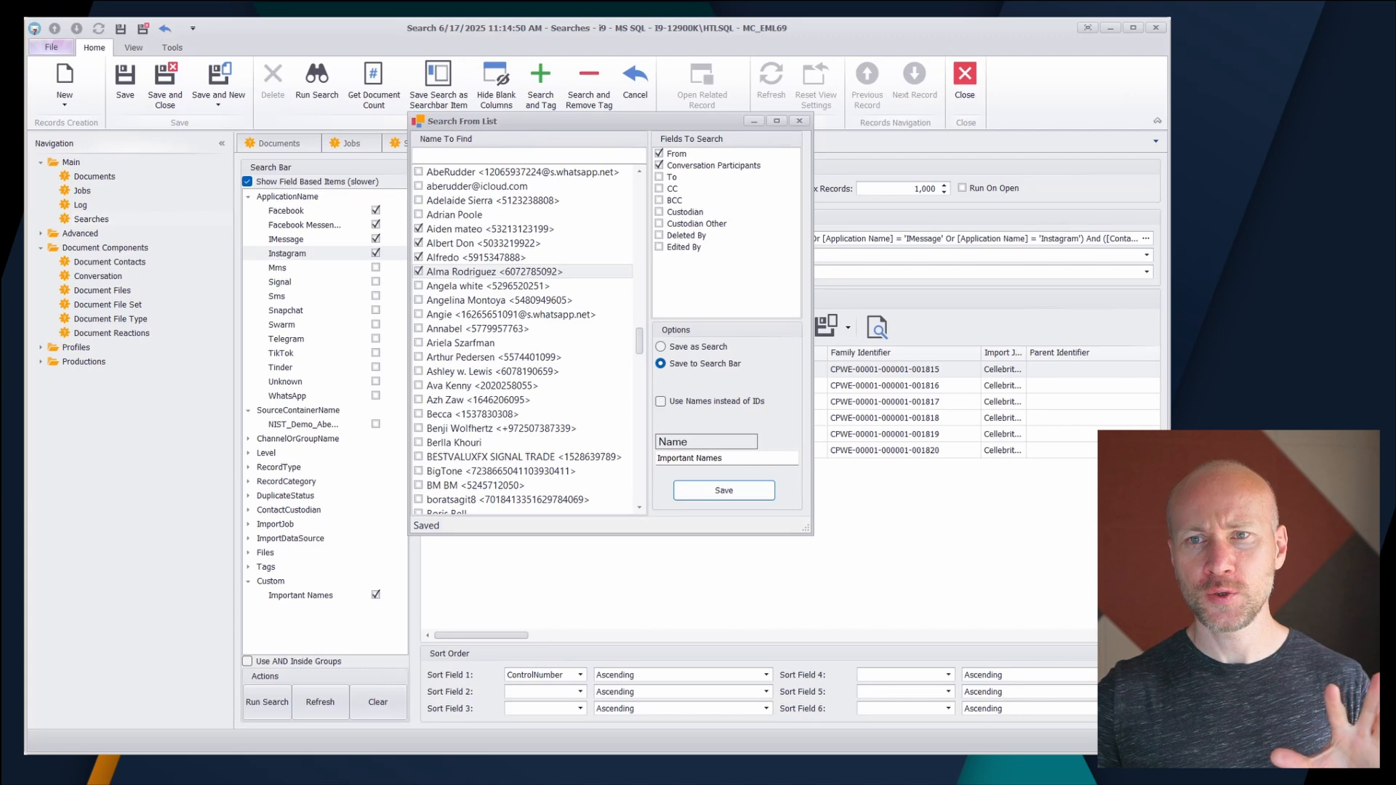
pyautogui.moveTo(531, 121); pyautogui.dragTo(738, 164)
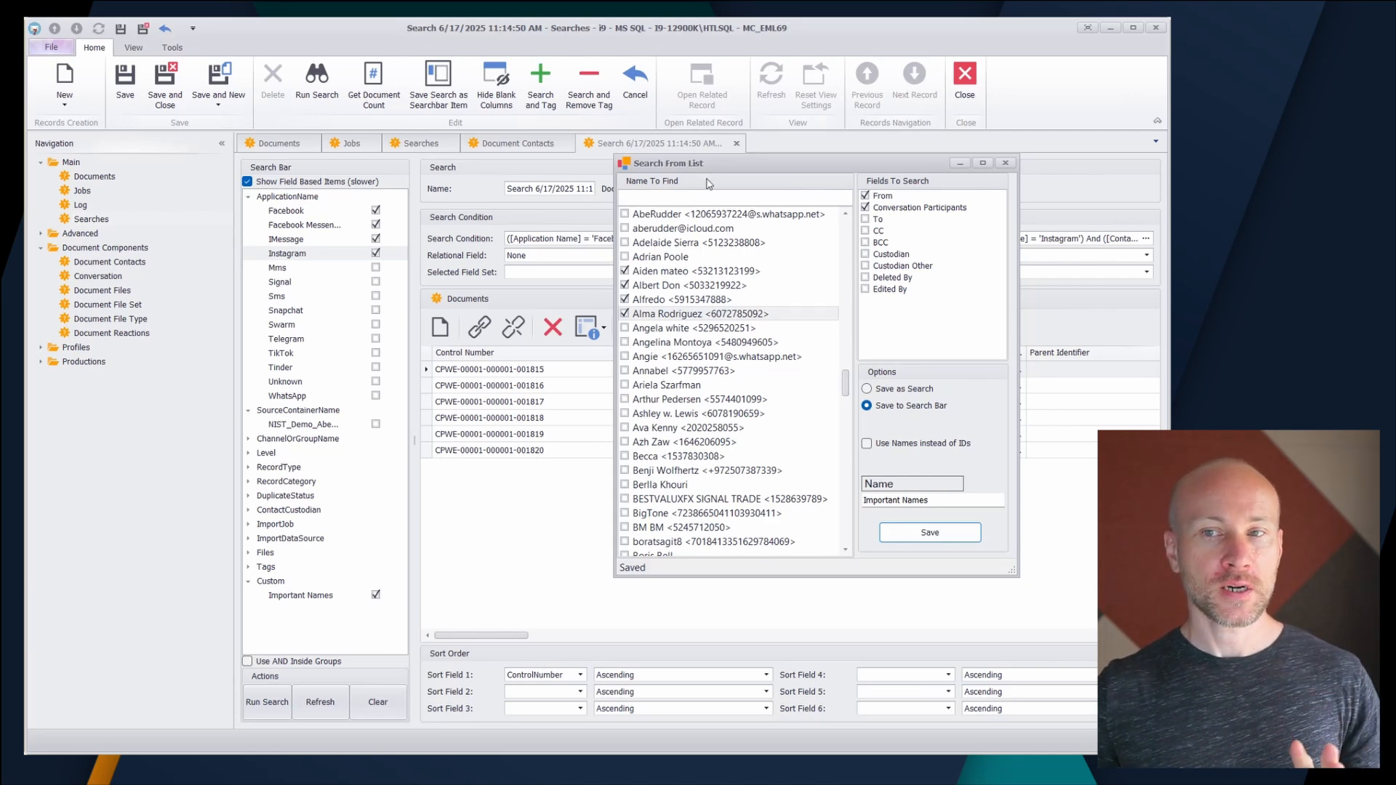
# - Close the Search From List window and the open search record, returning to the list of saved searches
pyautogui.moveTo(714, 167); pyautogui.dragTo(680, 126)
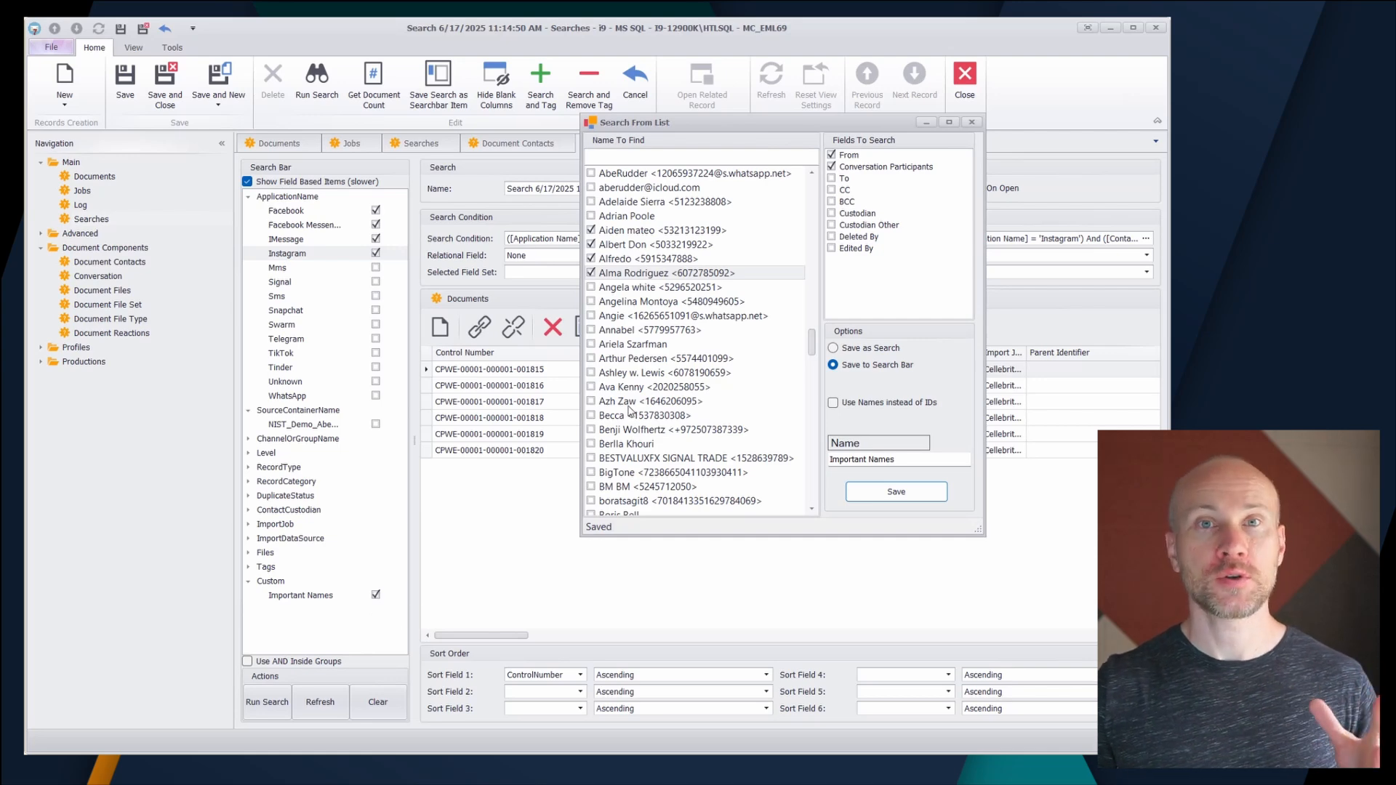
pyautogui.click(972, 122)
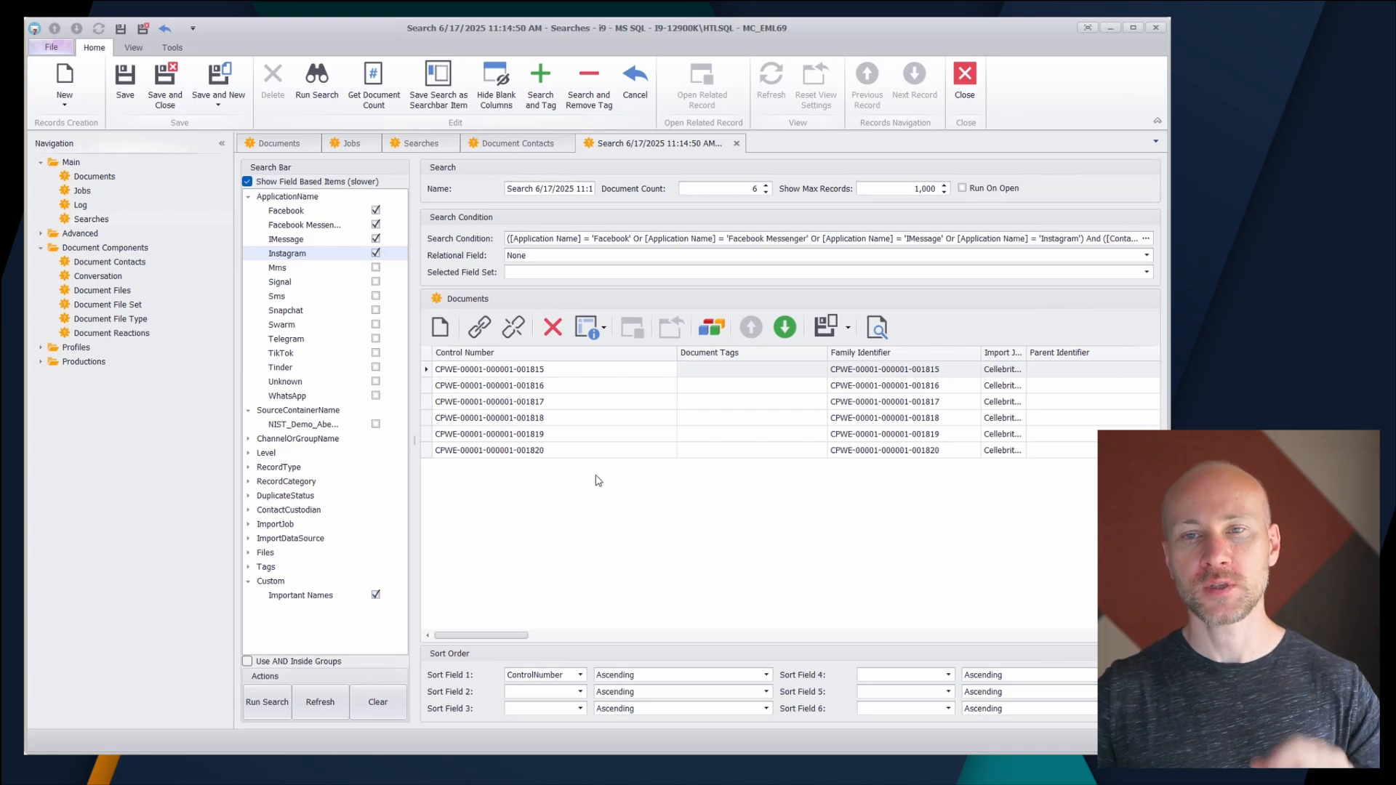
pyautogui.click(736, 144)
pyautogui.click(519, 423)
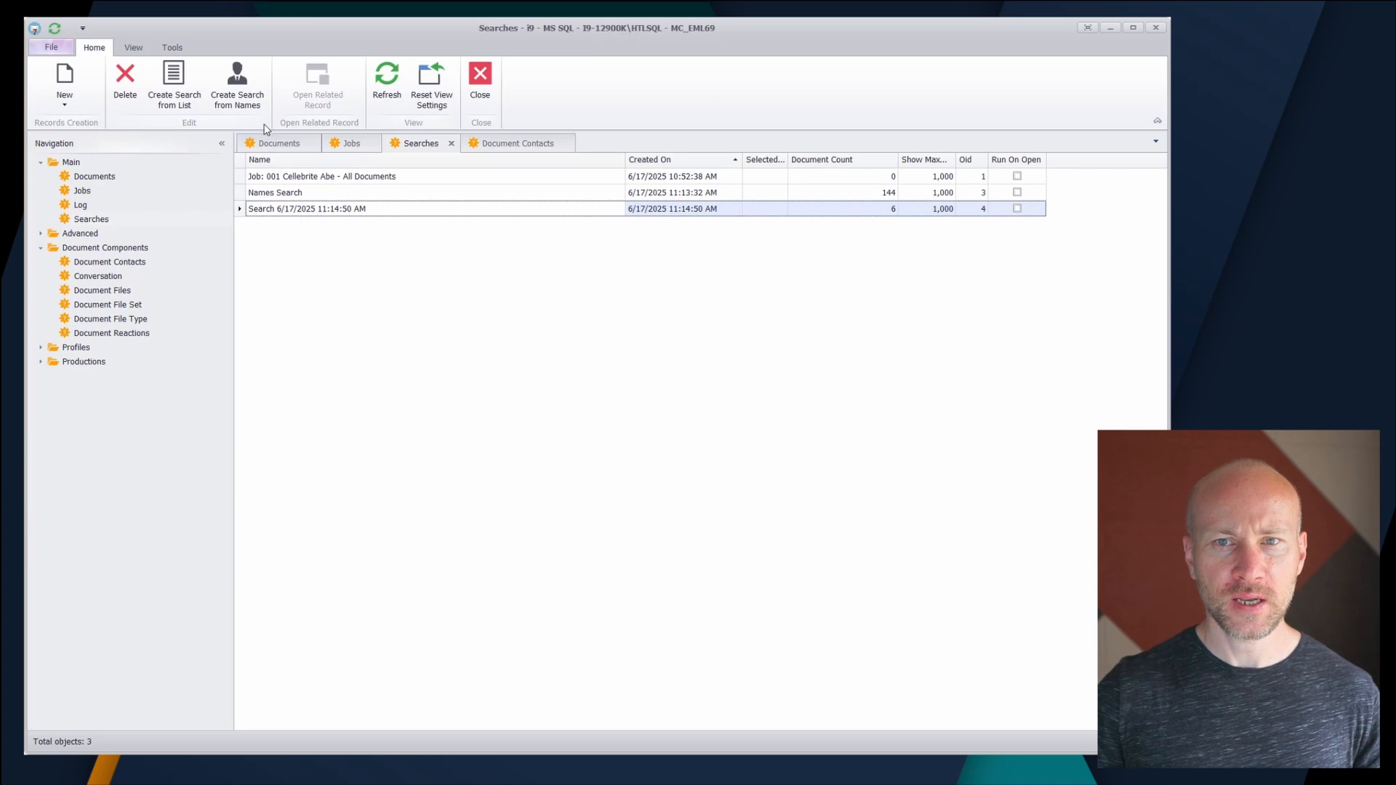
pyautogui.click(248, 104)
pyautogui.moveTo(788, 345); pyautogui.dragTo(647, 168)
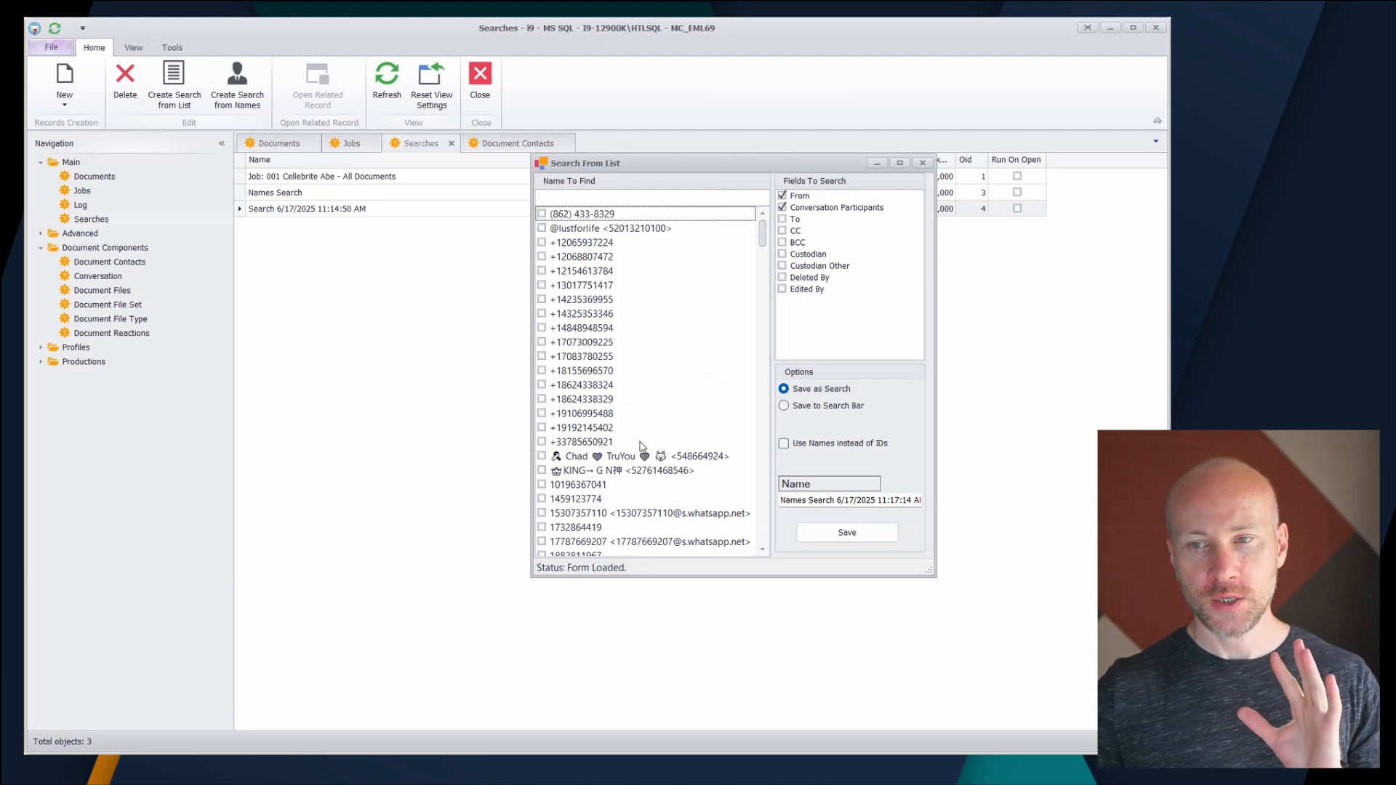
pyautogui.click(542, 456)
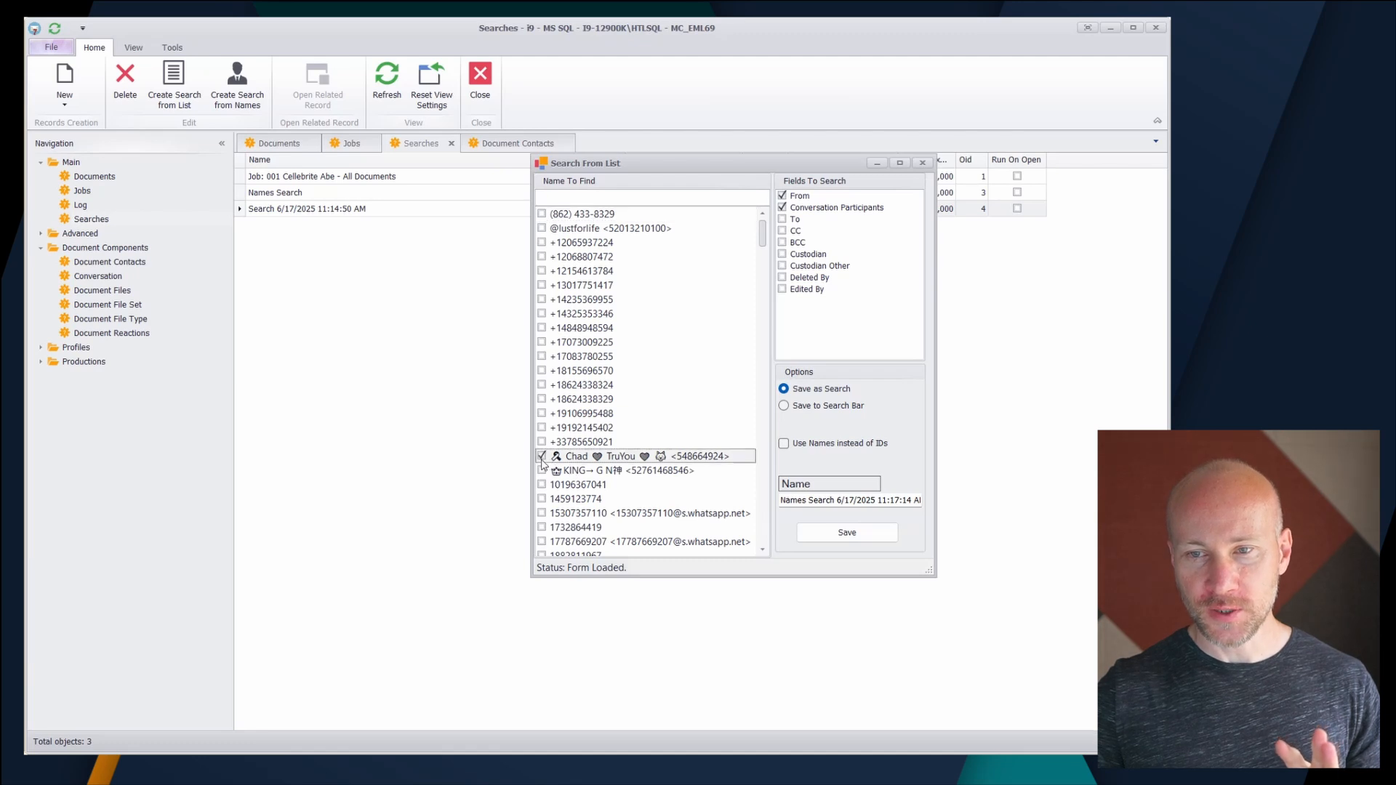
pyautogui.click(542, 471)
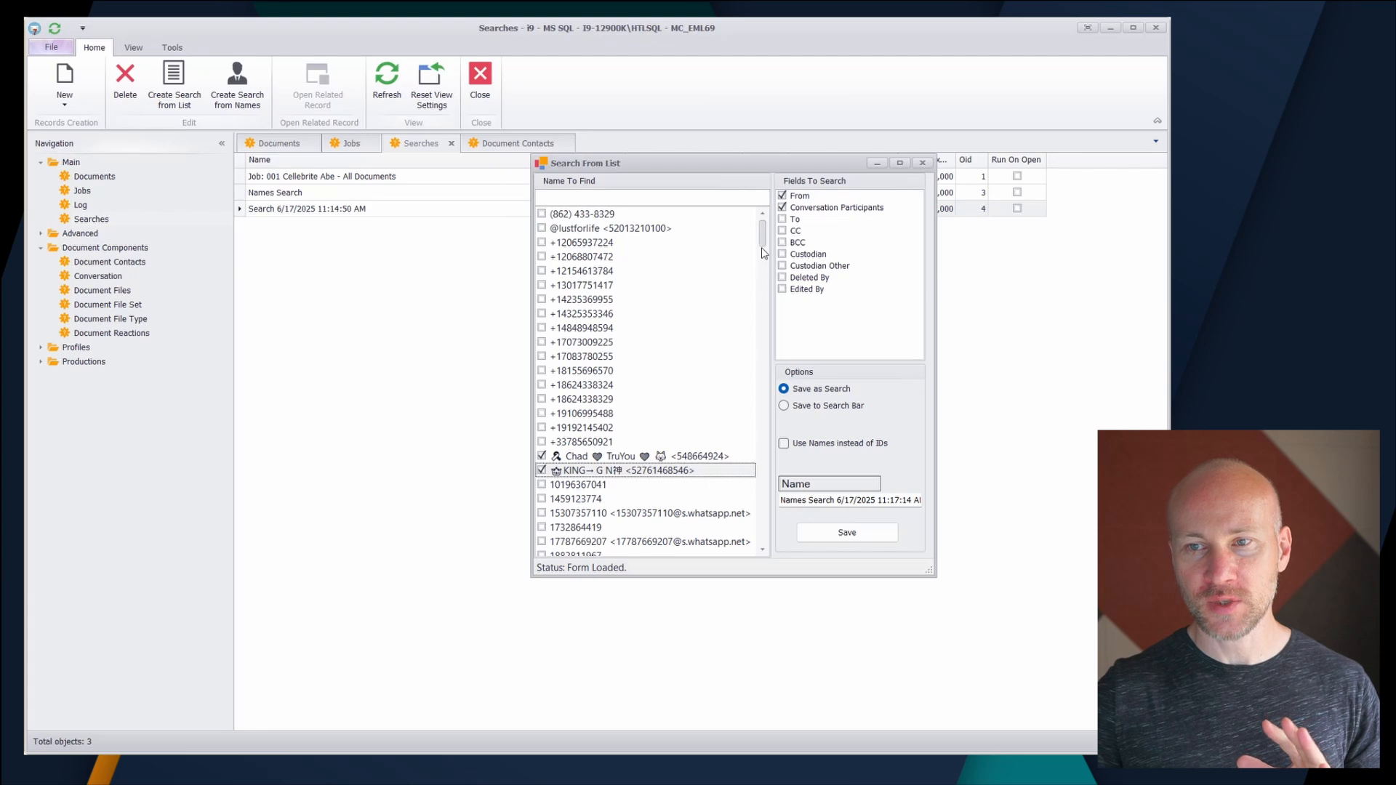
pyautogui.moveTo(764, 246); pyautogui.dragTo(778, 472)
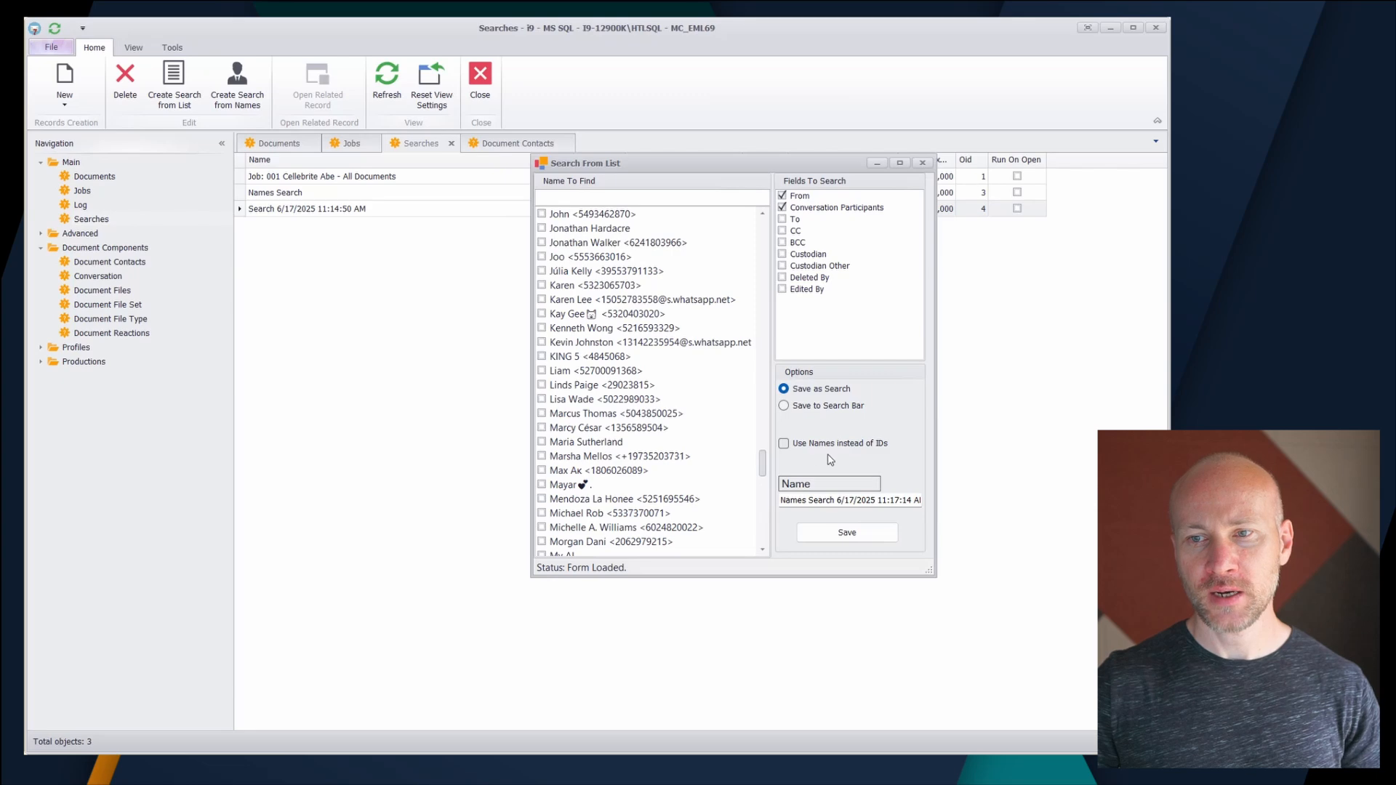
pyautogui.click(921, 163)
# - Open the Names Search record and examine the Contact From and Conversation.Contact Participants conditions in its criteria editor without changing them
pyautogui.doubleClick(387, 192)
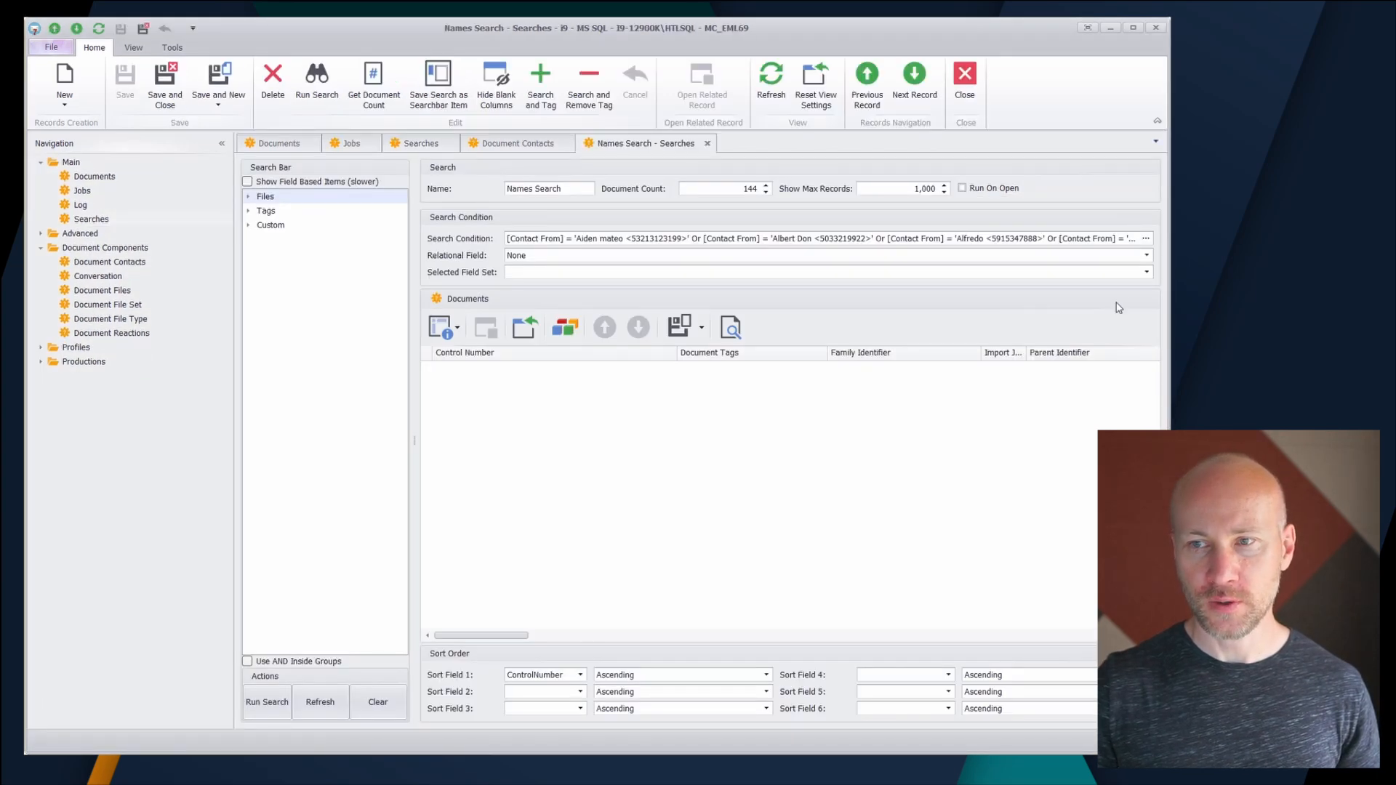
pyautogui.click(1145, 238)
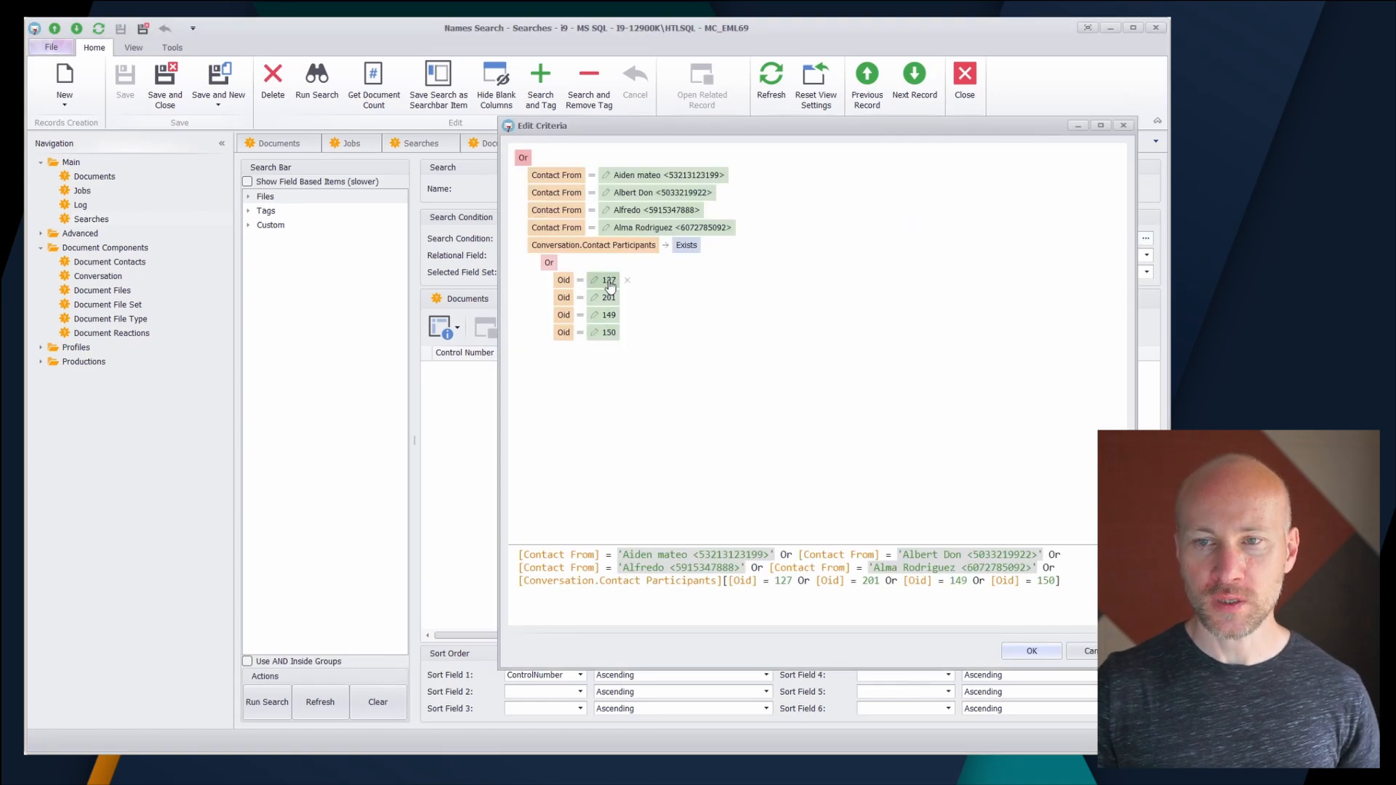
pyautogui.click(1070, 648)
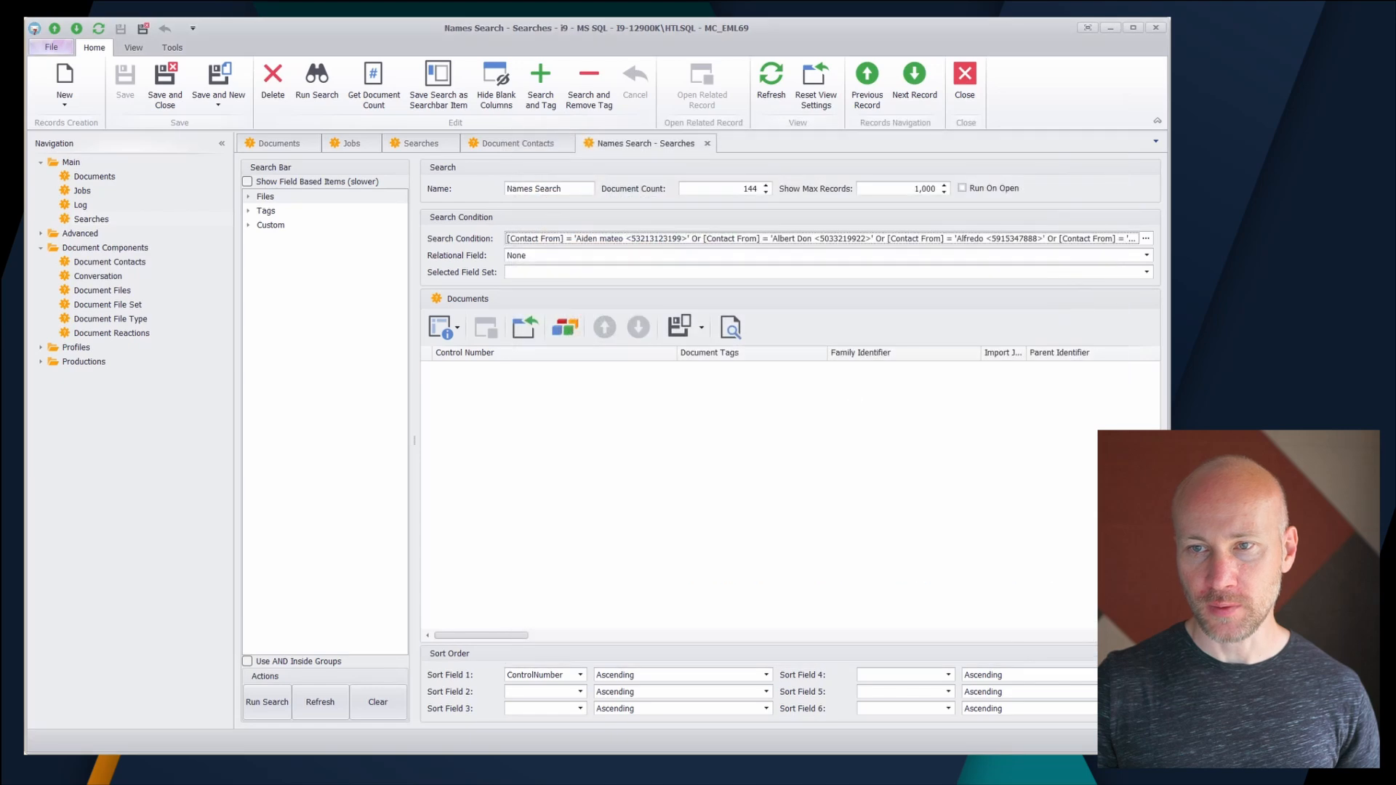
# - Sort the Document Contacts list by Oid in ascending order and examine how the first contacts' IDs map to their names
pyautogui.click(511, 143)
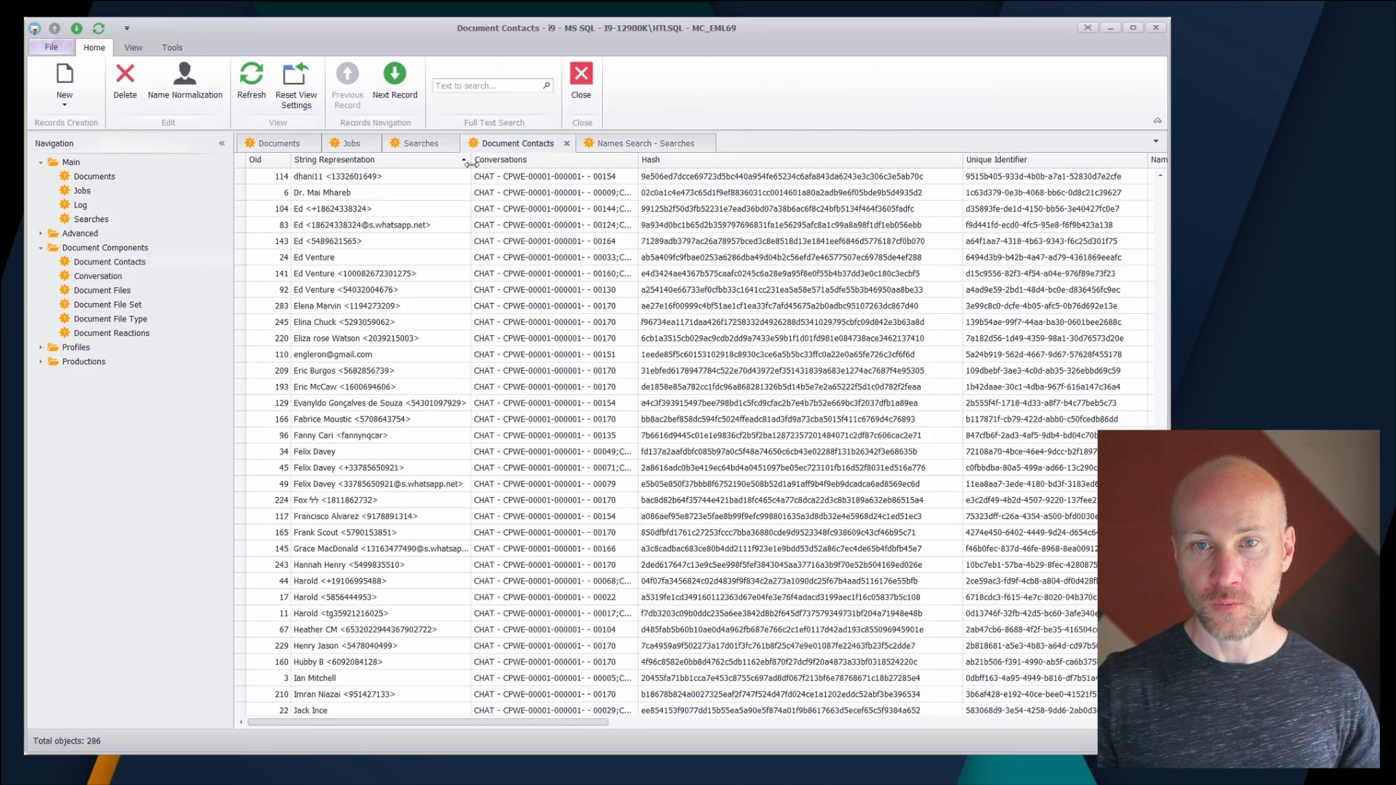
pyautogui.click(267, 159)
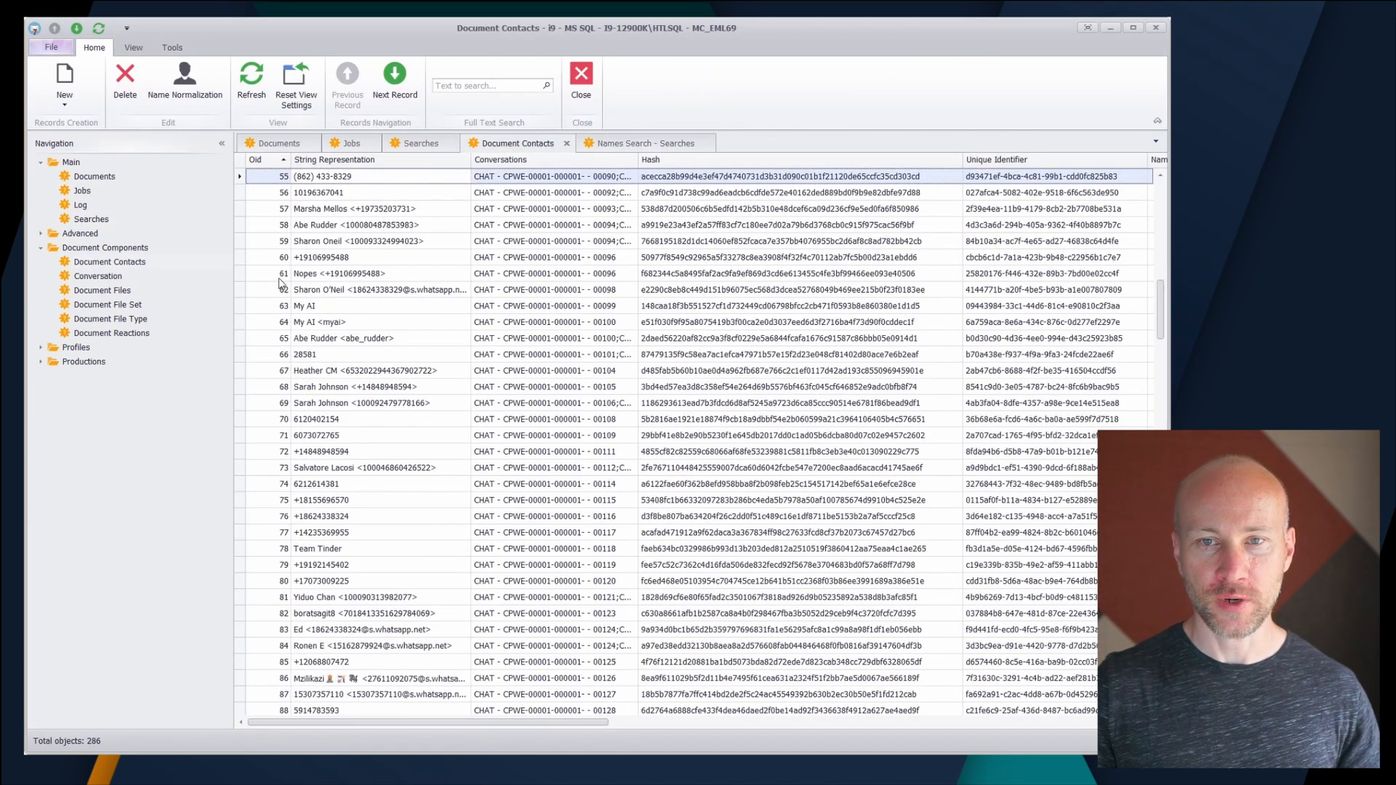
pyautogui.moveTo(1160, 317); pyautogui.dragTo(1161, 189)
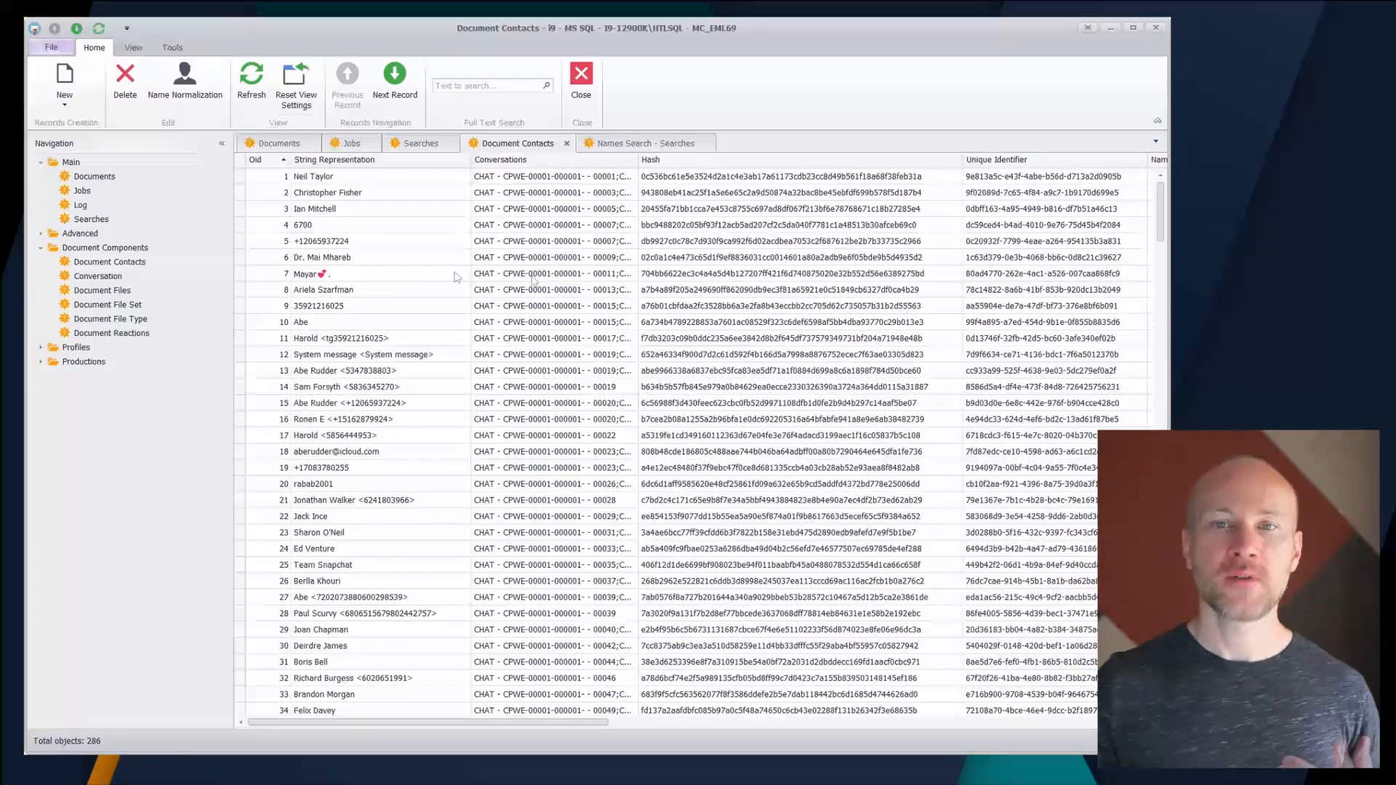
pyautogui.click(416, 275)
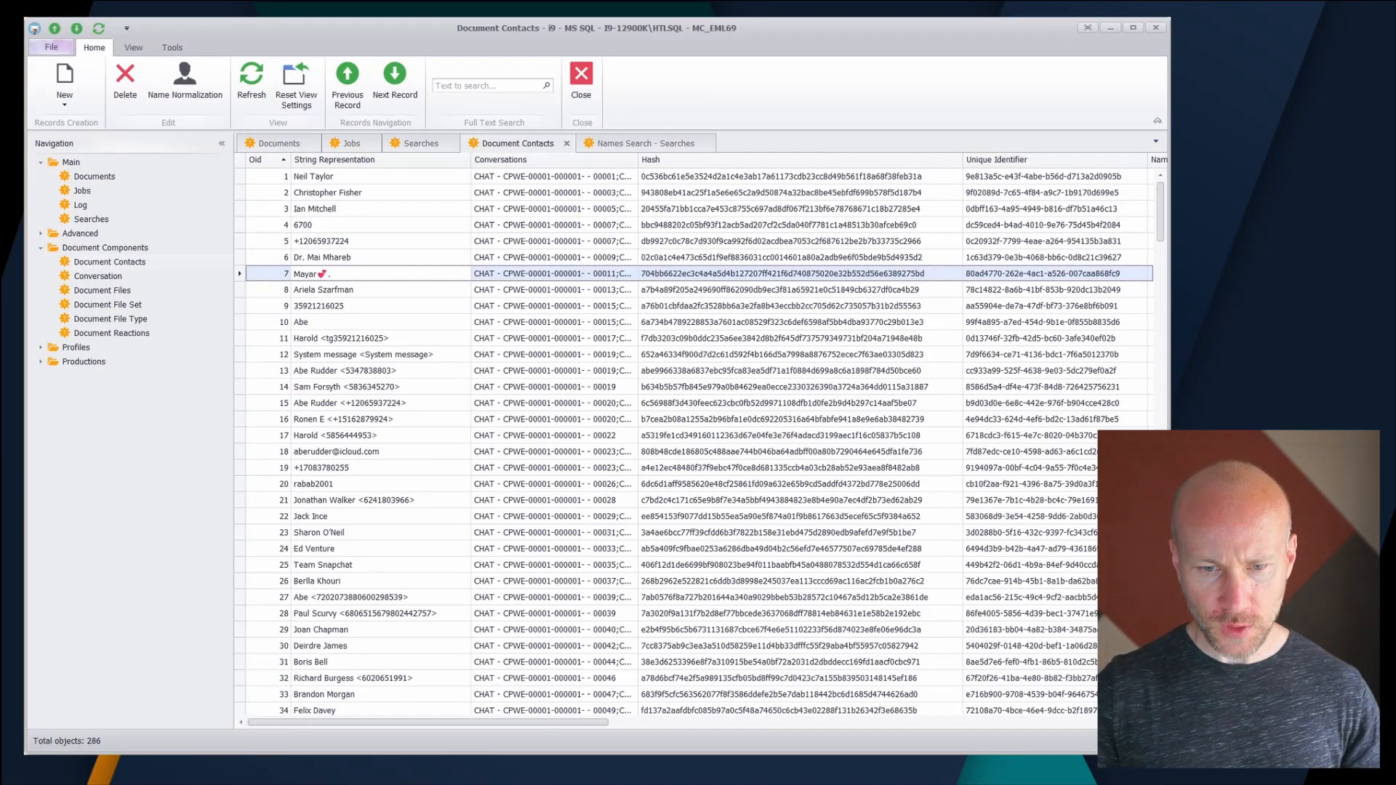
pyautogui.click(444, 259)
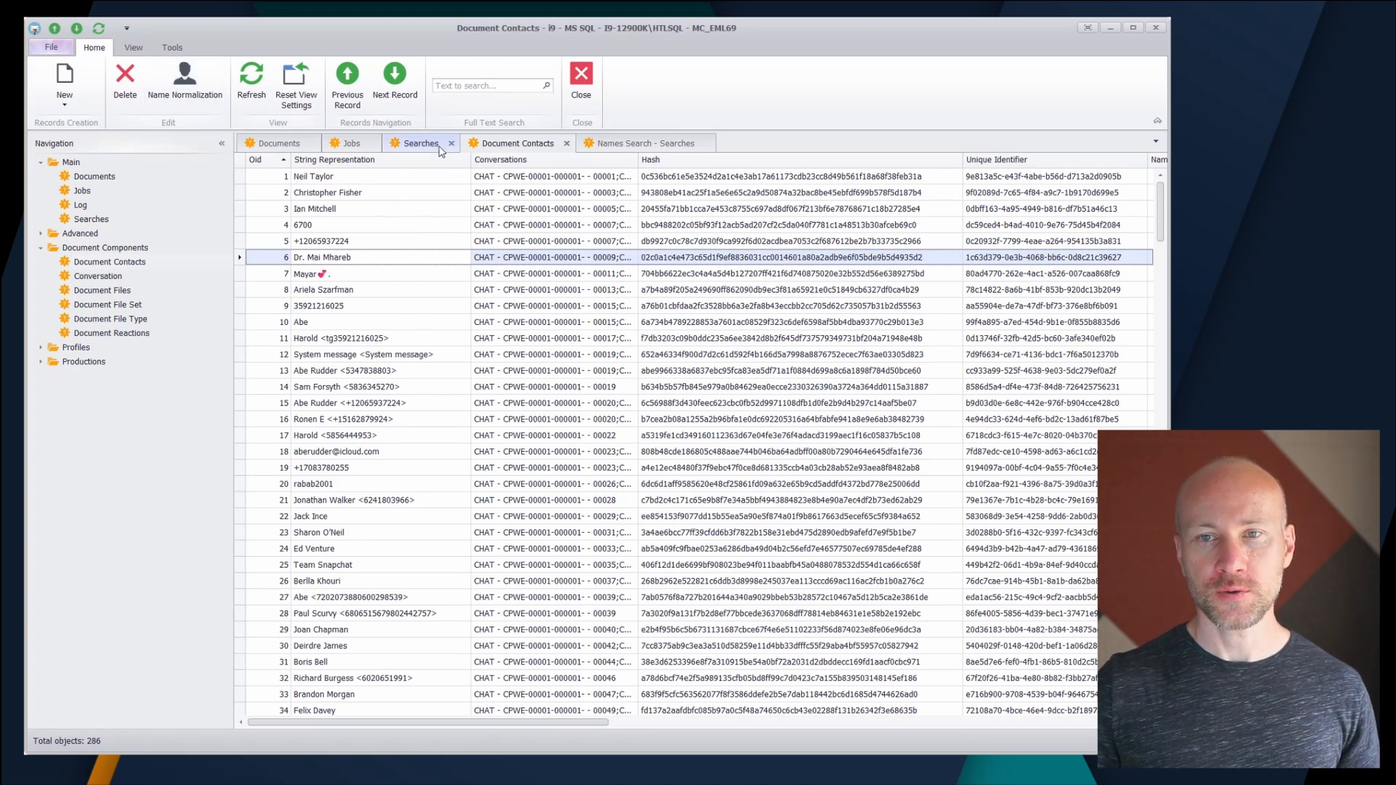
# - Start a new search from names in the Searches list, filter the names by "Jo" and select the first four matching contacts
pyautogui.click(439, 147)
pyautogui.click(237, 86)
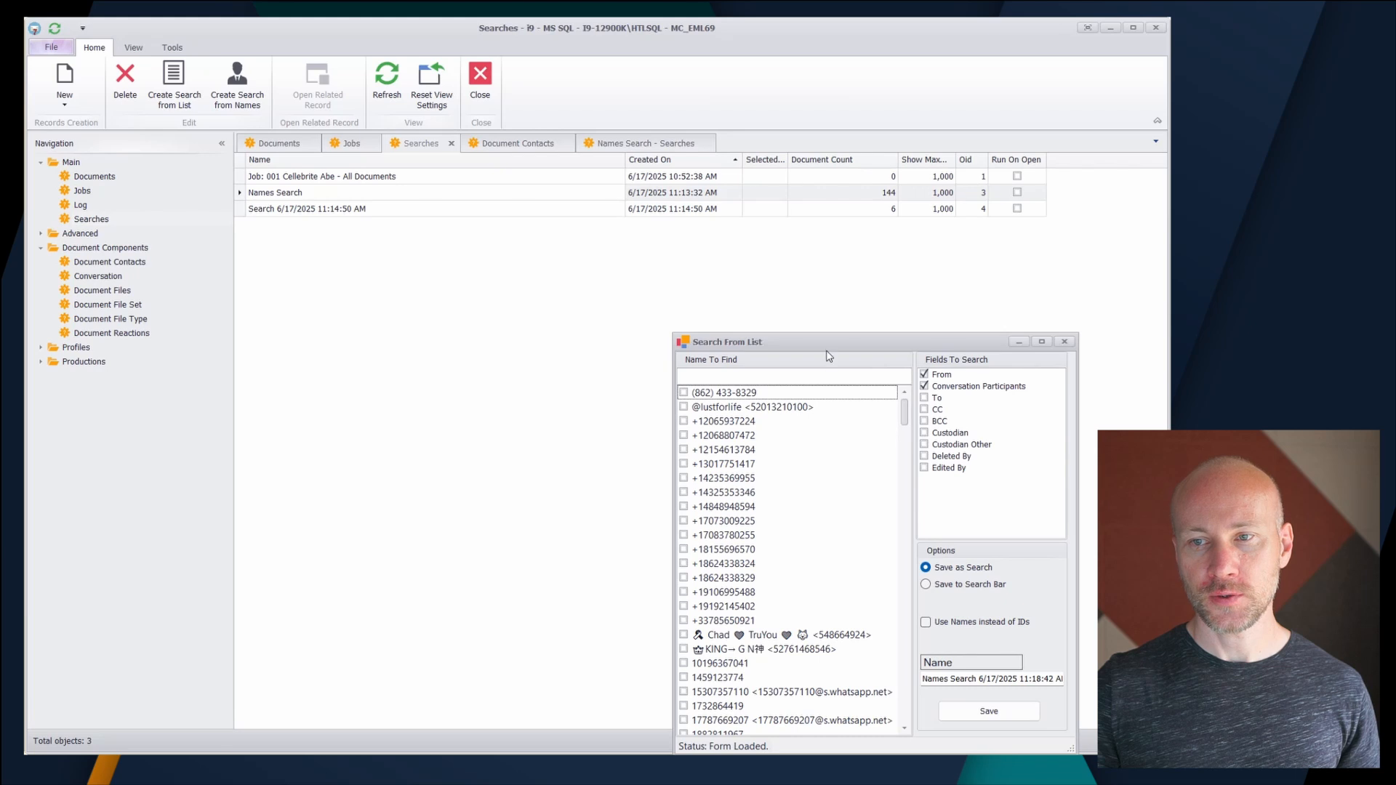
pyautogui.moveTo(826, 354); pyautogui.dragTo(628, 191)
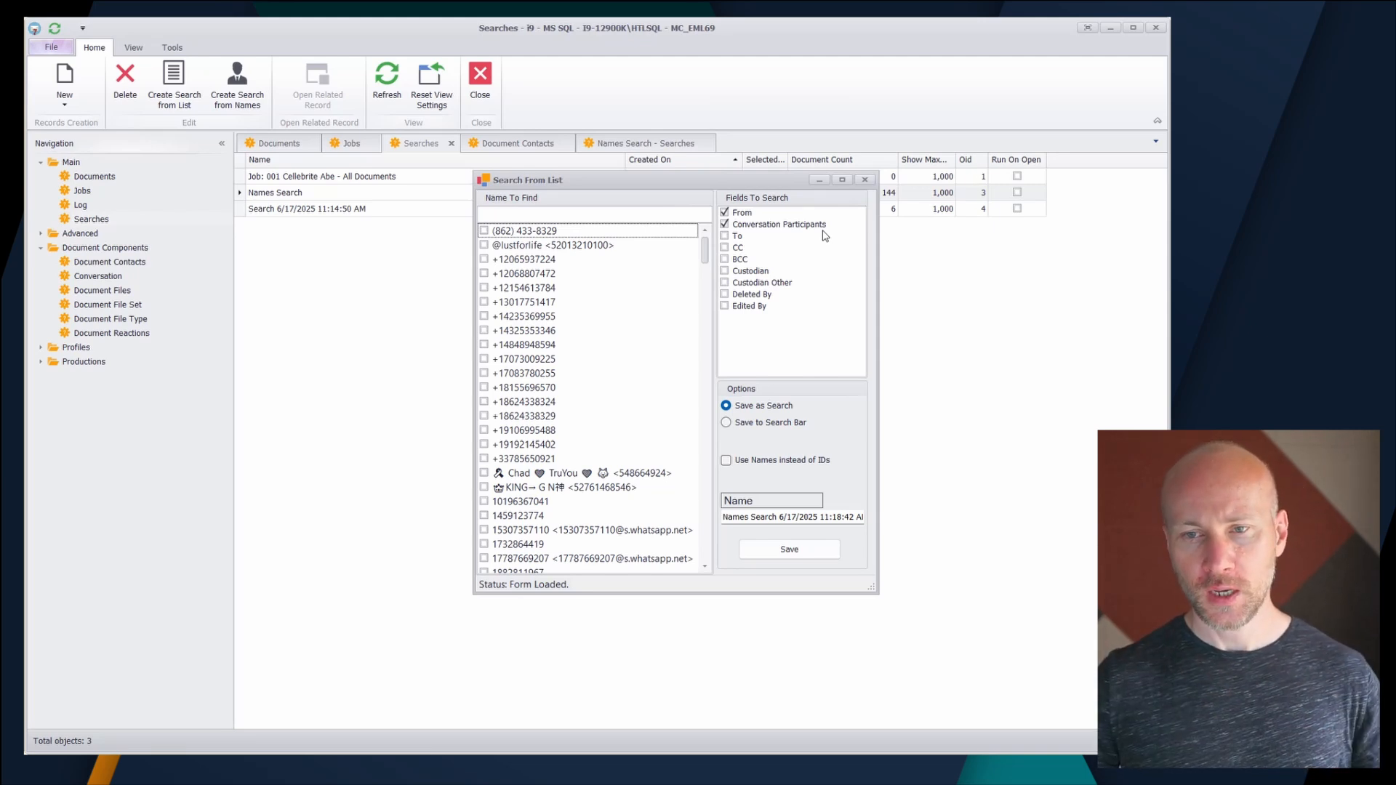
pyautogui.click(597, 211)
pyautogui.write('Jo')
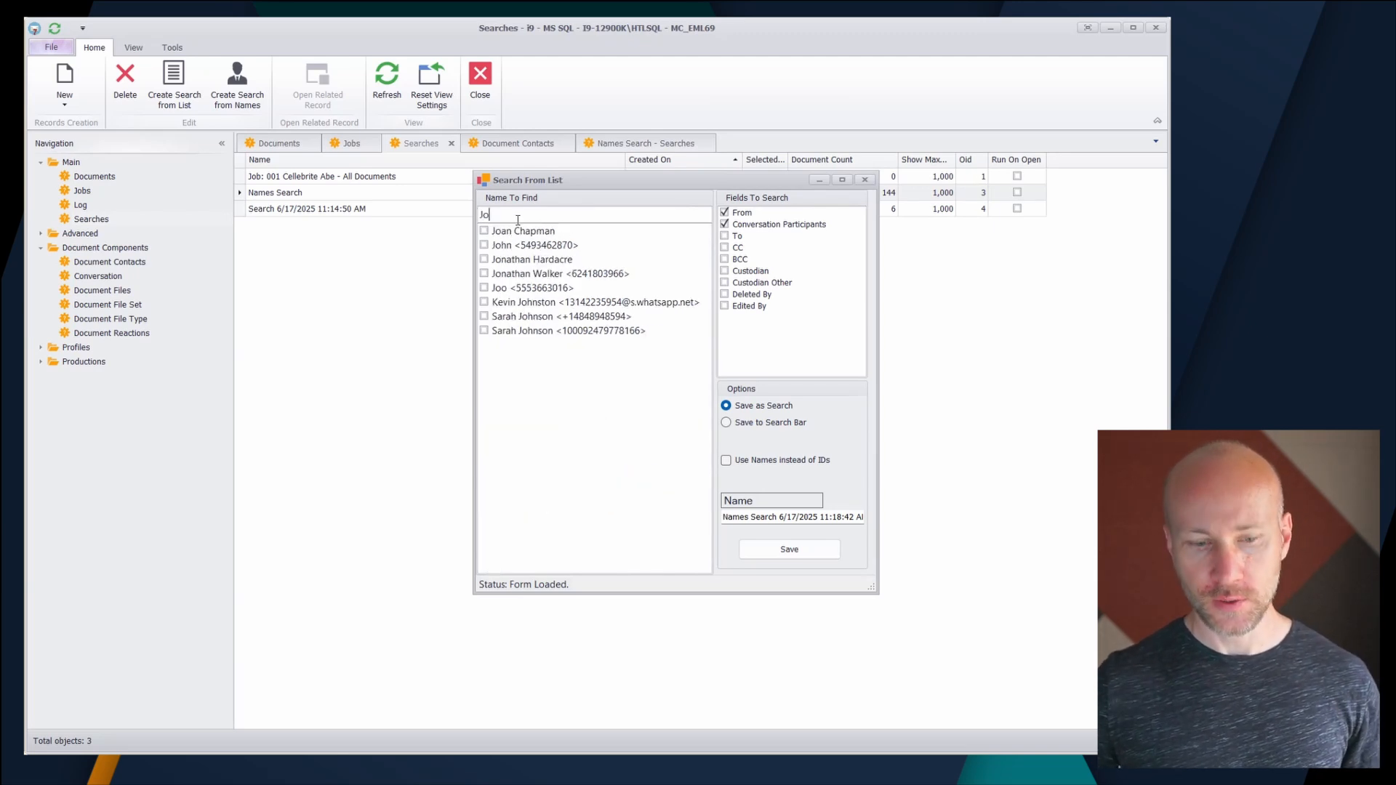
pyautogui.click(500, 231)
pyautogui.click(500, 245)
pyautogui.click(501, 259)
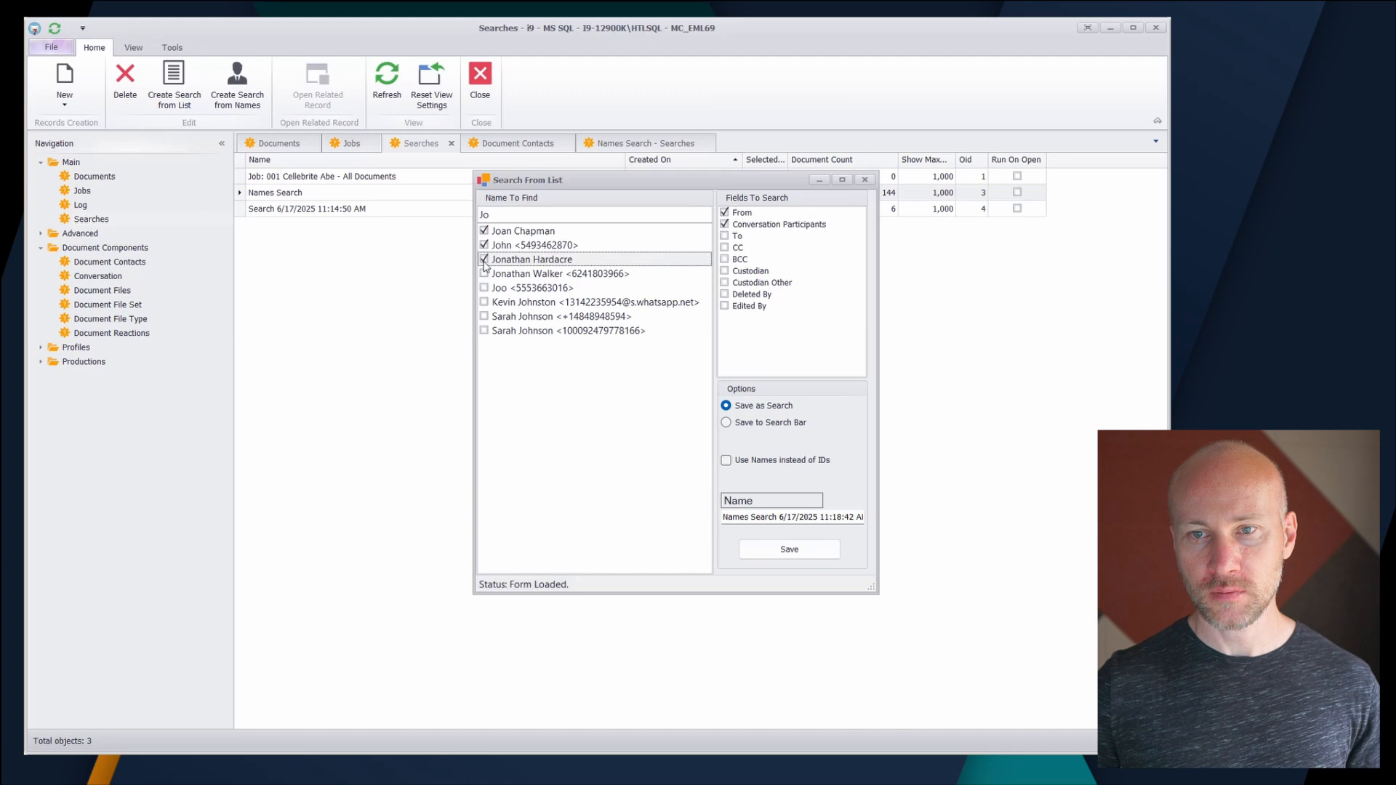
pyautogui.click(501, 274)
# - Change the name filter to "J" and also select the second listed contact and the first of the two same-named entries
pyautogui.moveTo(535, 215); pyautogui.dragTo(410, 220)
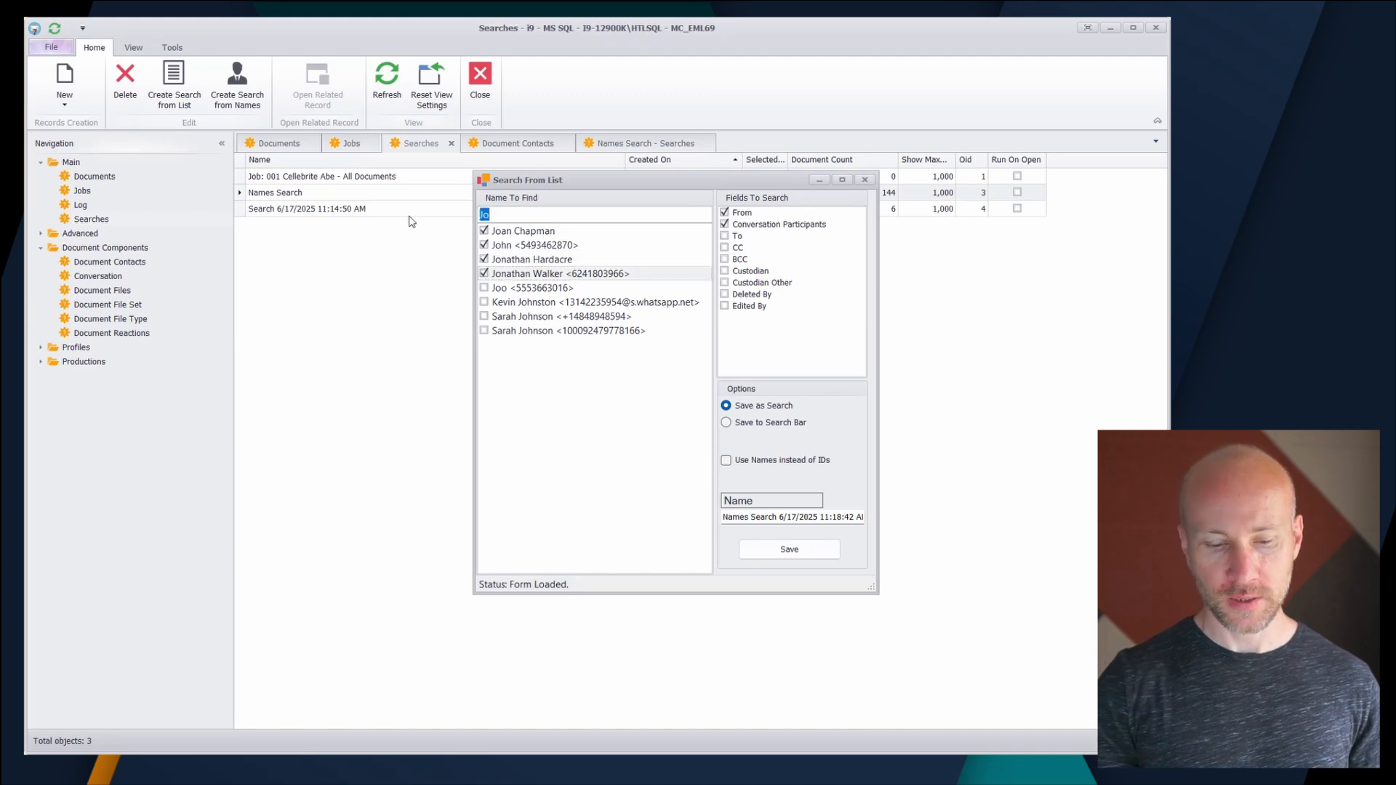
pyautogui.write('J')
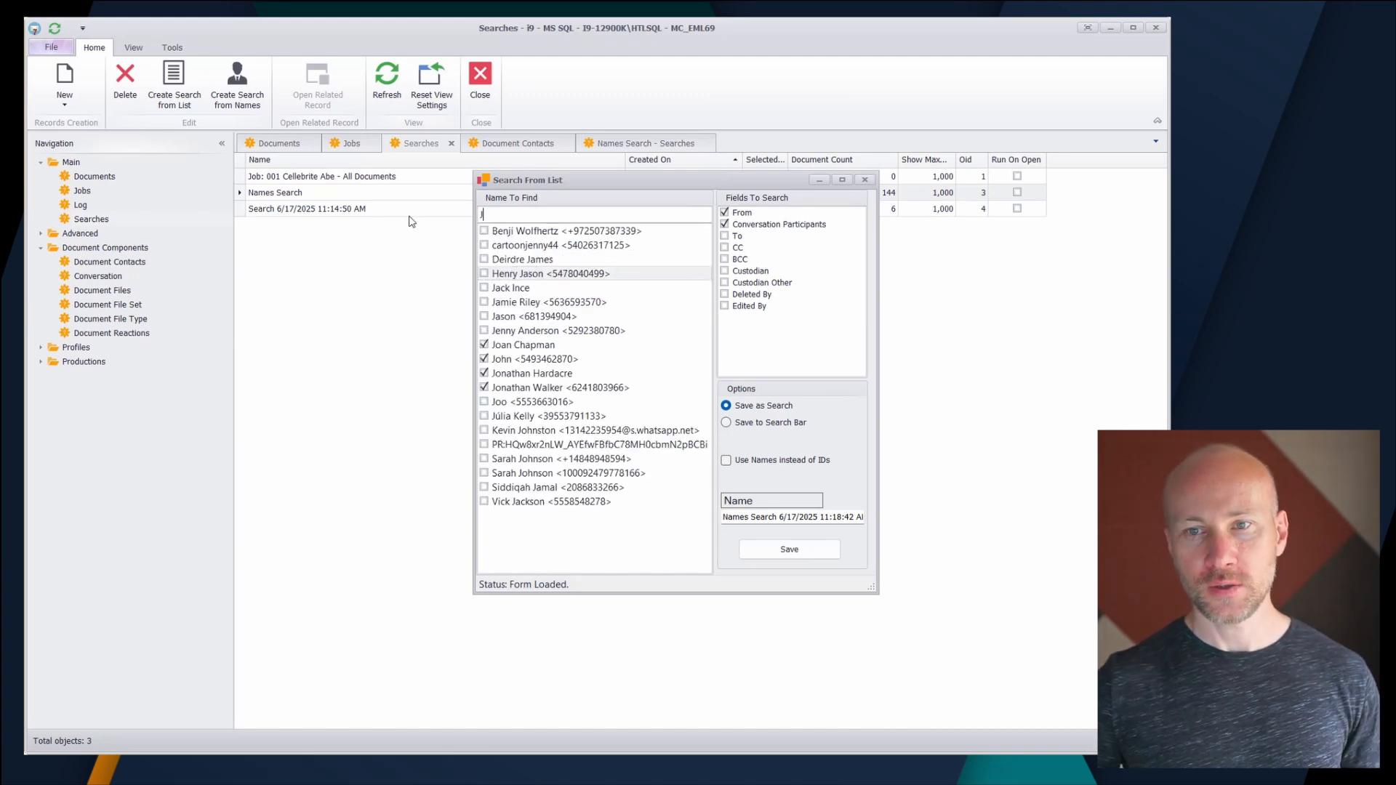
pyautogui.click(483, 459)
pyautogui.click(485, 247)
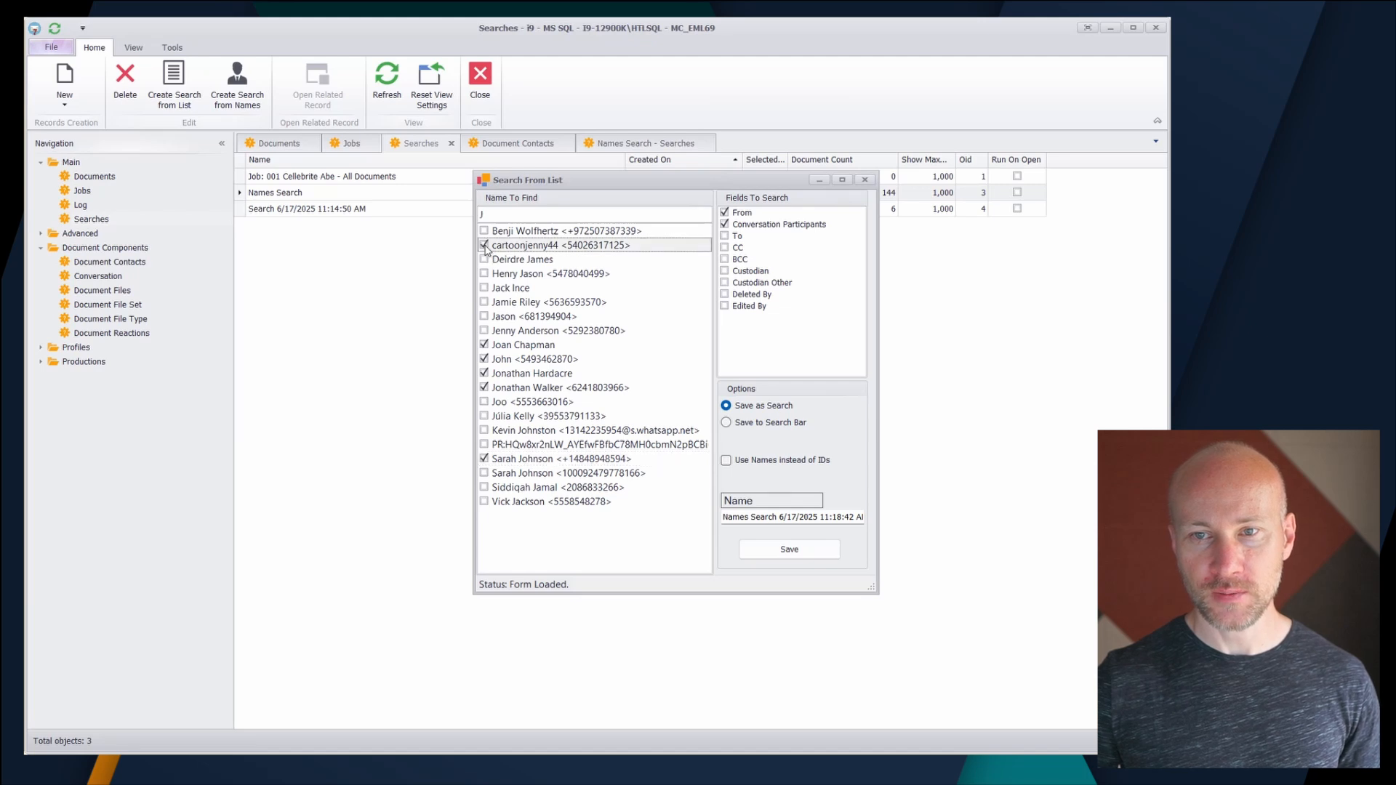
# - Clear the name filter and browse the full contact list with the selections kept
pyautogui.click(570, 213)
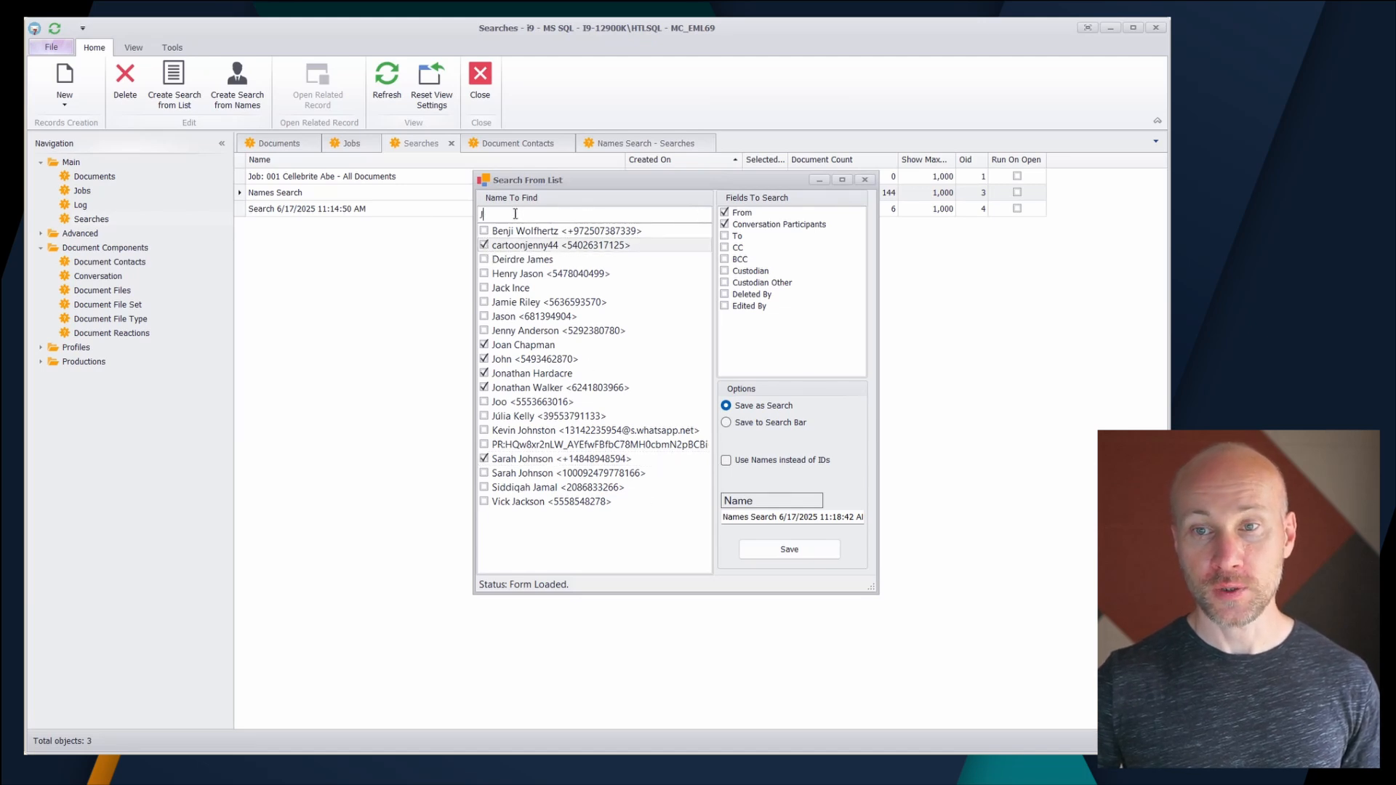
pyautogui.press('BackSpace')
pyautogui.moveTo(704, 247); pyautogui.dragTo(723, 334)
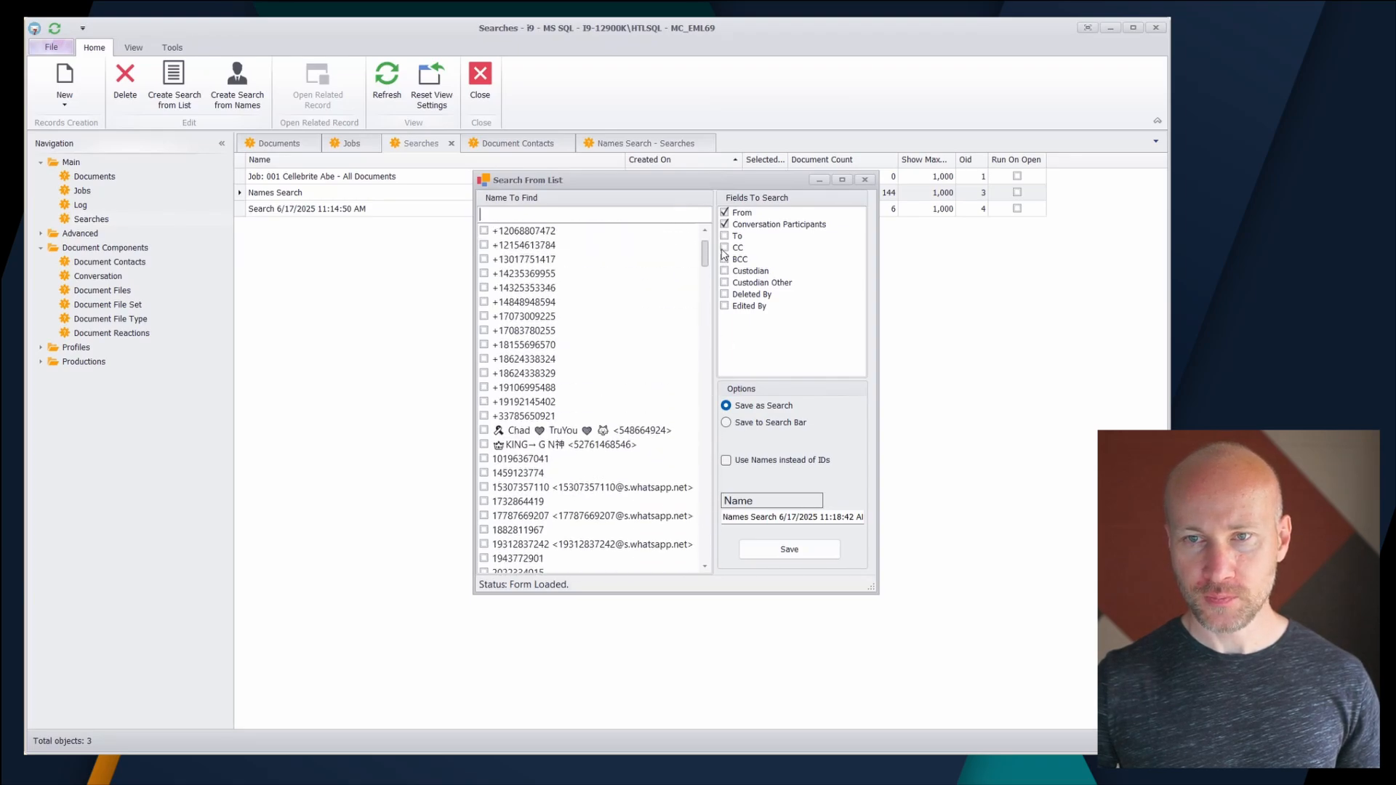